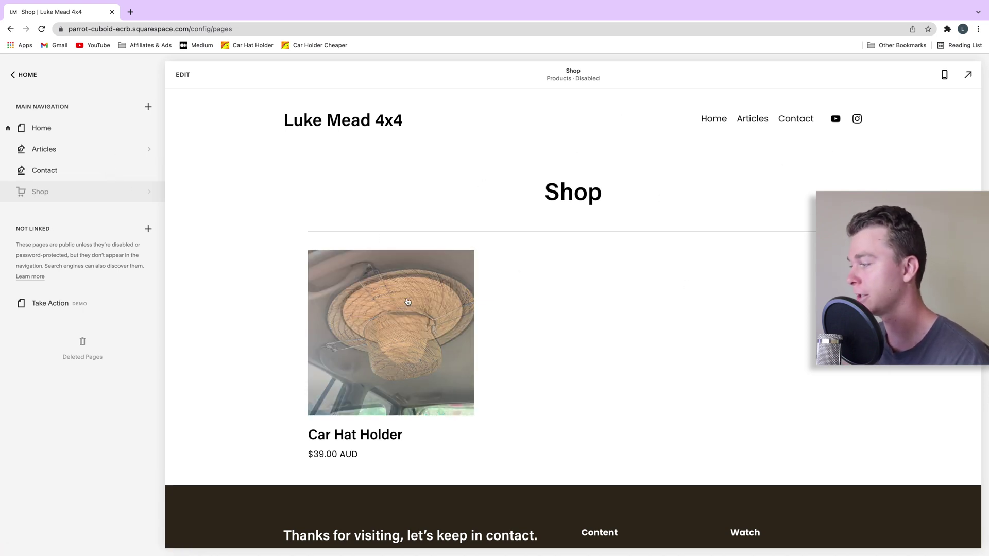
- View the Car Hat Holder product page and browse its photos
left_click(402, 277)
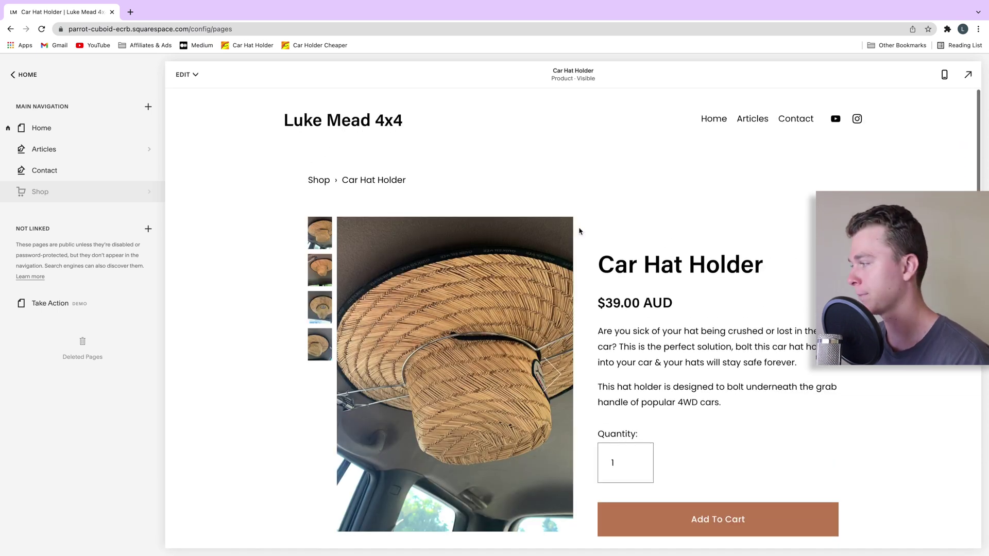
scroll(630, 225, "down", 2)
scroll(630, 225, "down", 6)
scroll(517, 289, "up", 8)
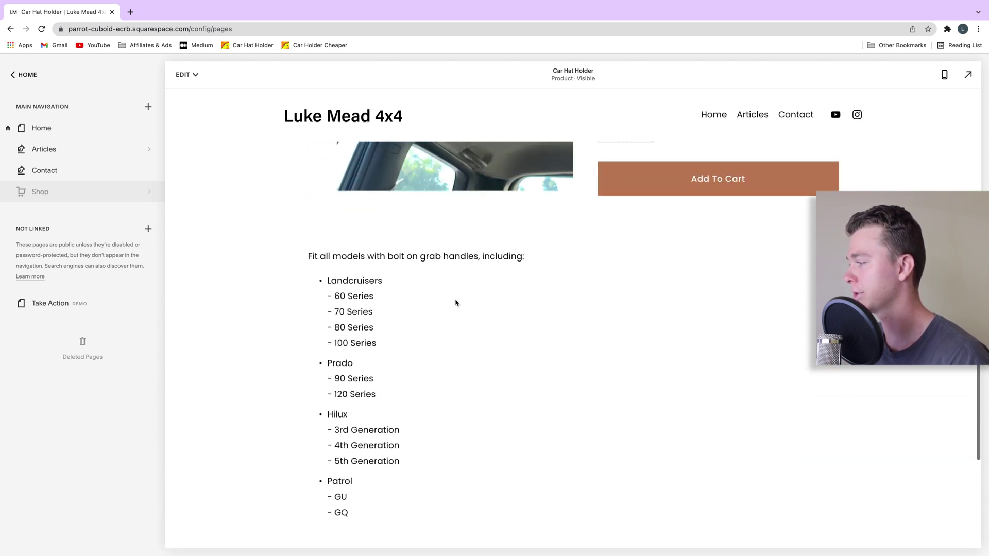
left_click(321, 305)
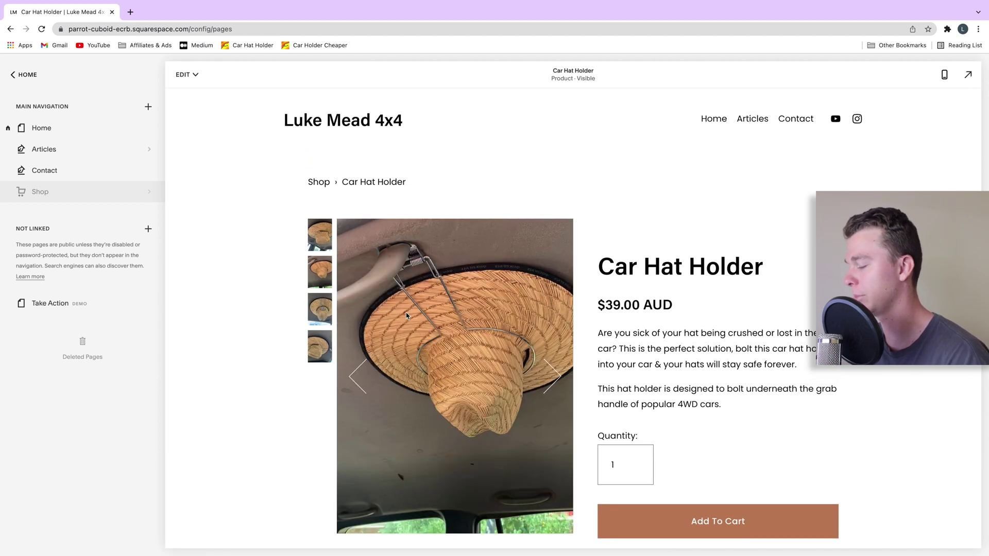
scroll(407, 315, "down", 5)
scroll(437, 324, "up", 5)
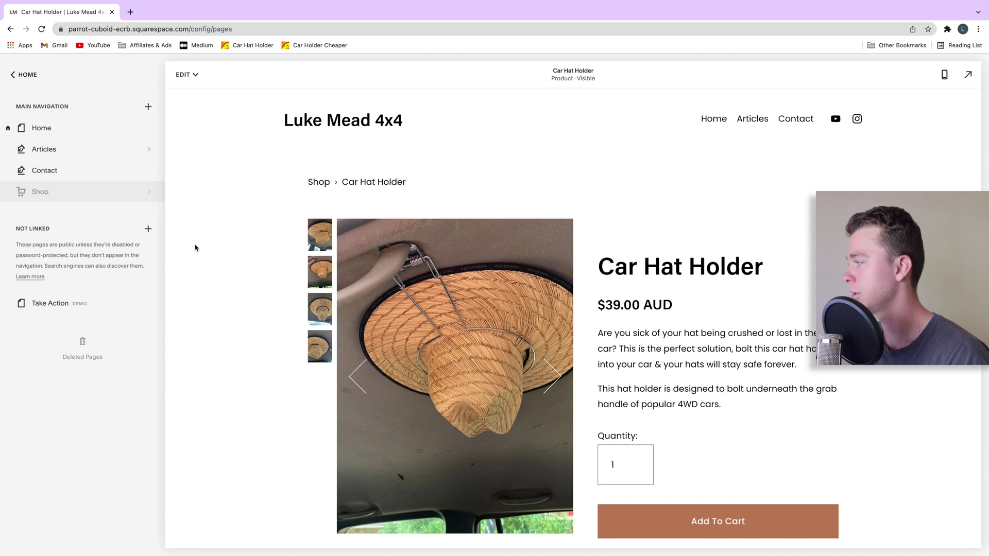
- Return to the site pages list and open the add-page choices for Main Navigation
left_click(25, 75)
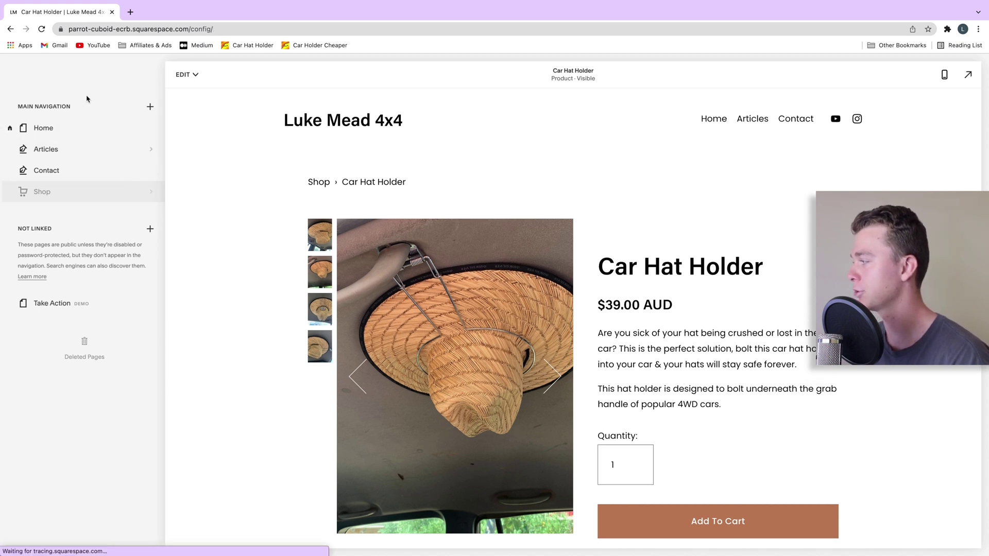
left_click(49, 136)
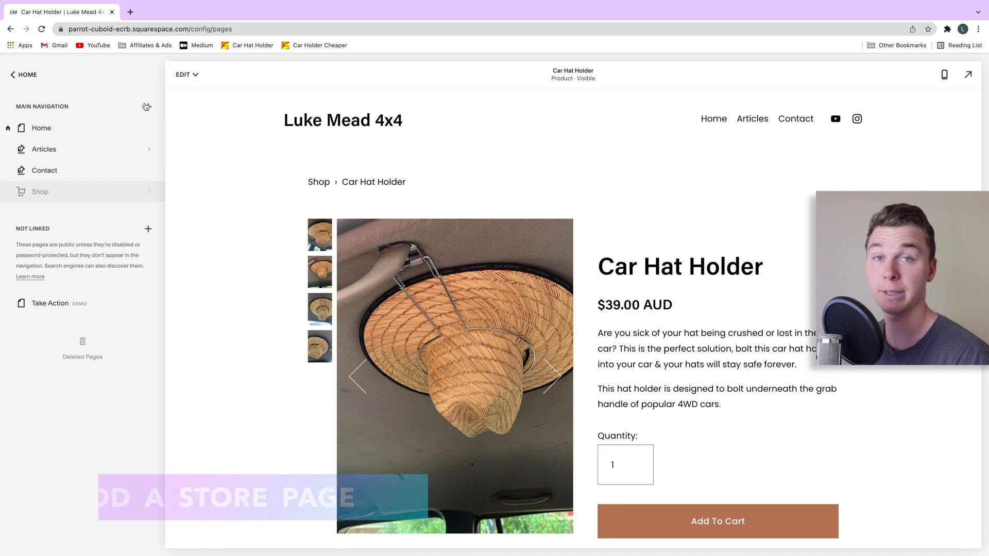
left_click(147, 106)
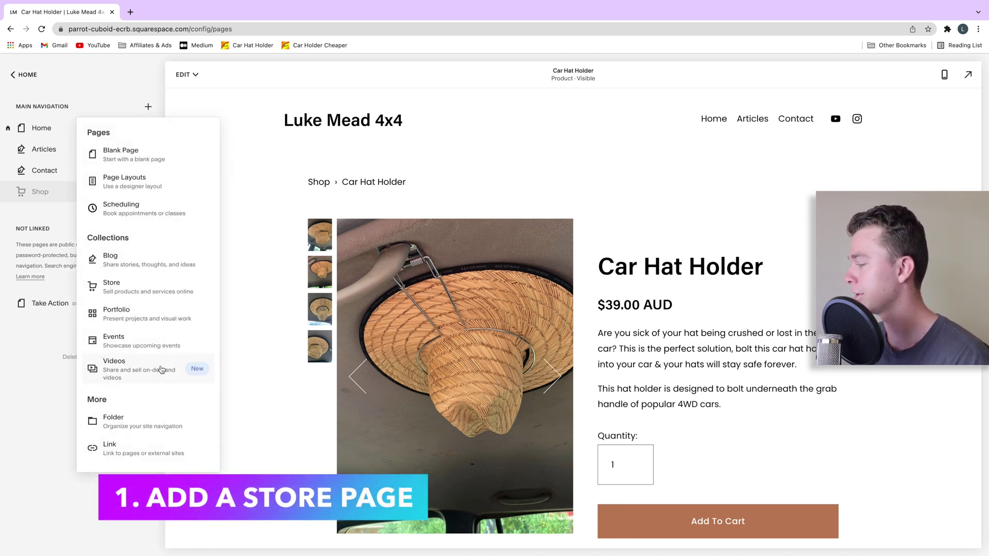
- Create a brand-new Store page, Store 2, at the top of Main Navigation
left_click(152, 293)
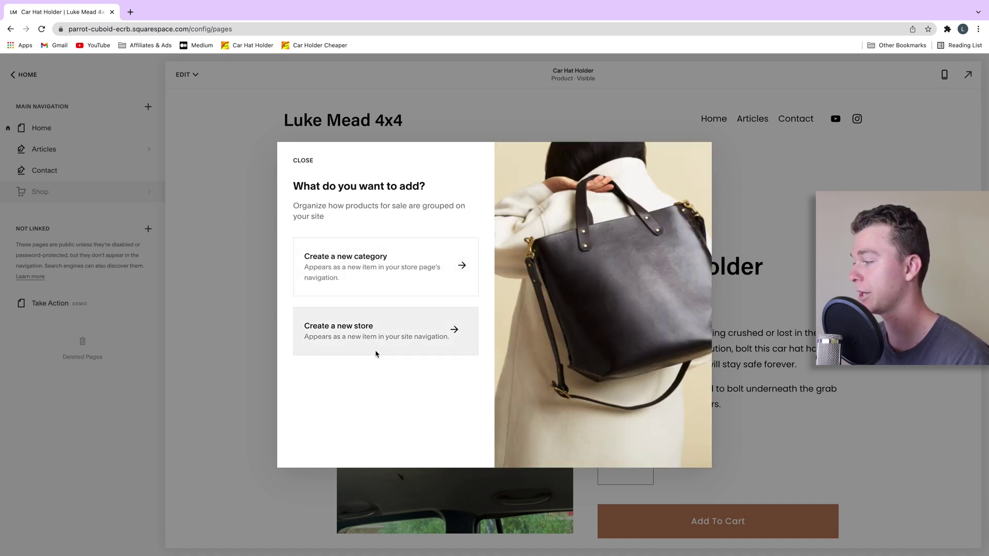
left_click(393, 351)
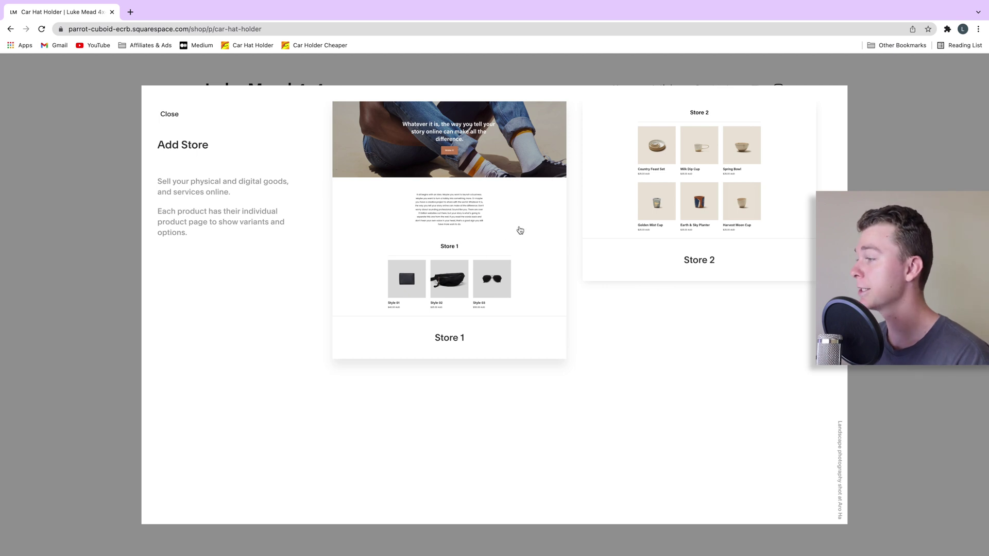
key("Escape")
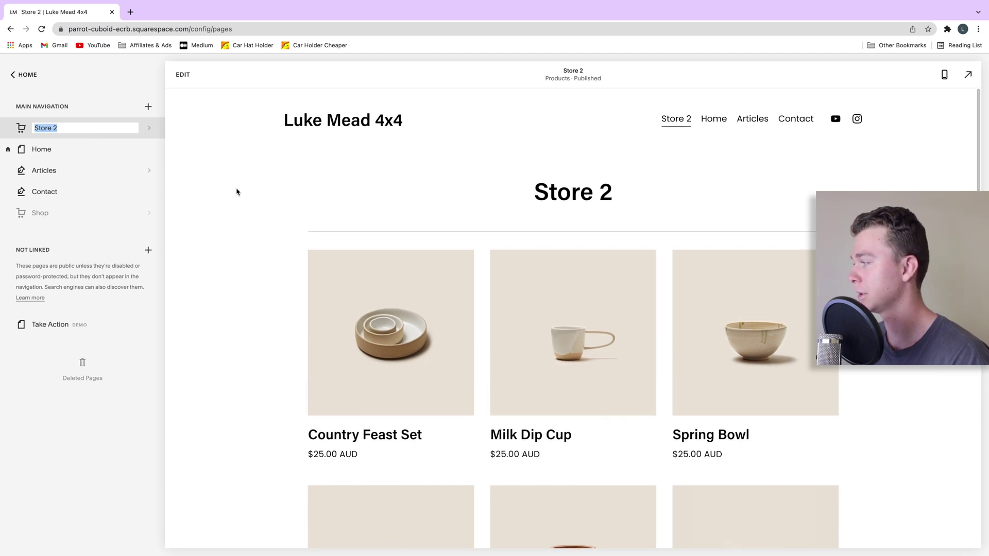
- Open Store 2's product list
scroll(380, 239, "down", 5)
scroll(488, 248, "up", 5)
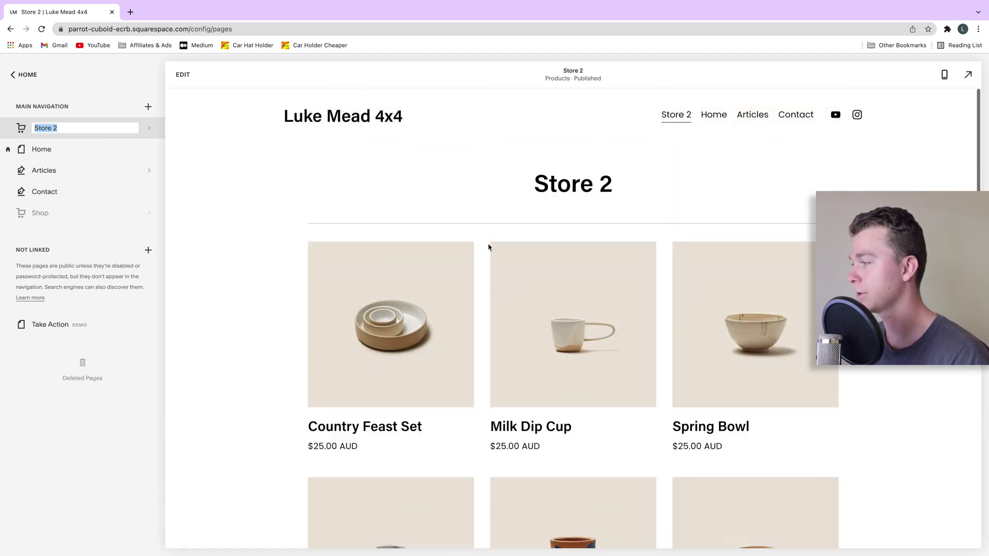
scroll(397, 243, "up", 1)
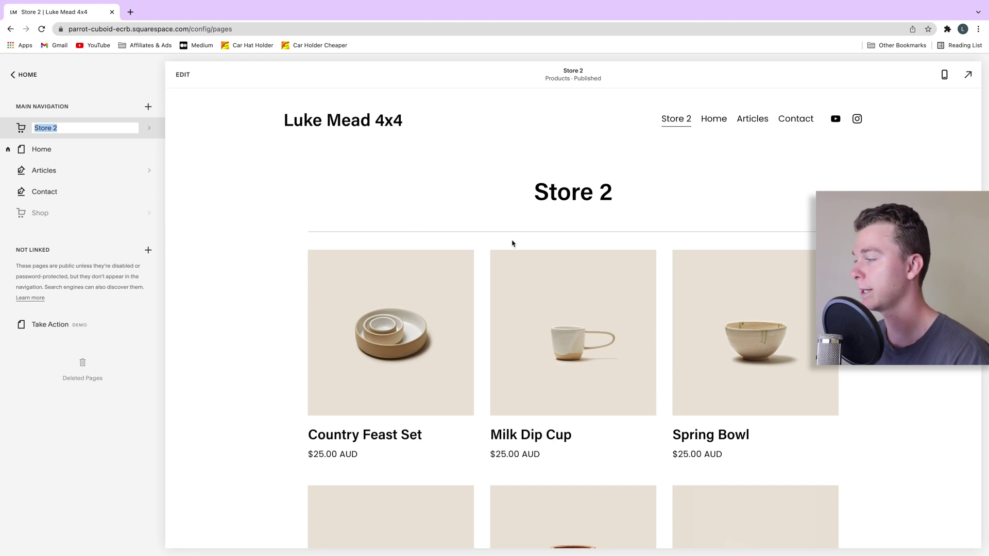
scroll(489, 237, "down", 3)
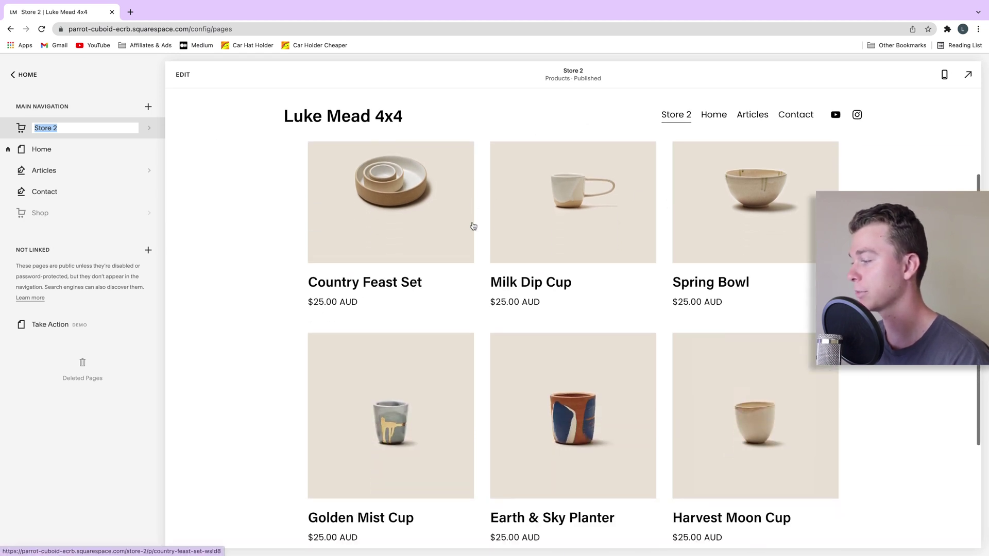
scroll(470, 223, "up", 3)
scroll(289, 185, "up", 1)
left_click(125, 133)
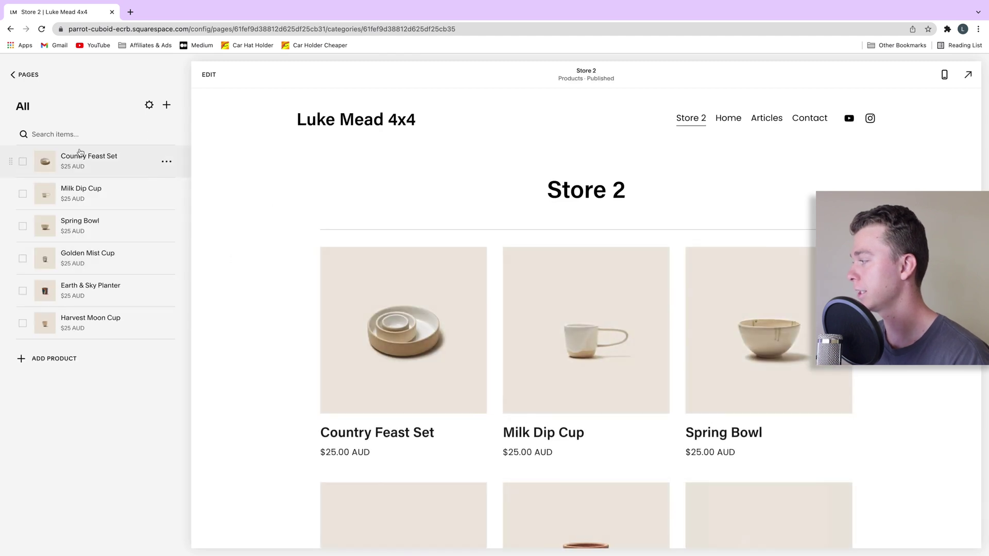
- Select all six sample products, including Country Feast Set, and delete them
left_click(21, 162)
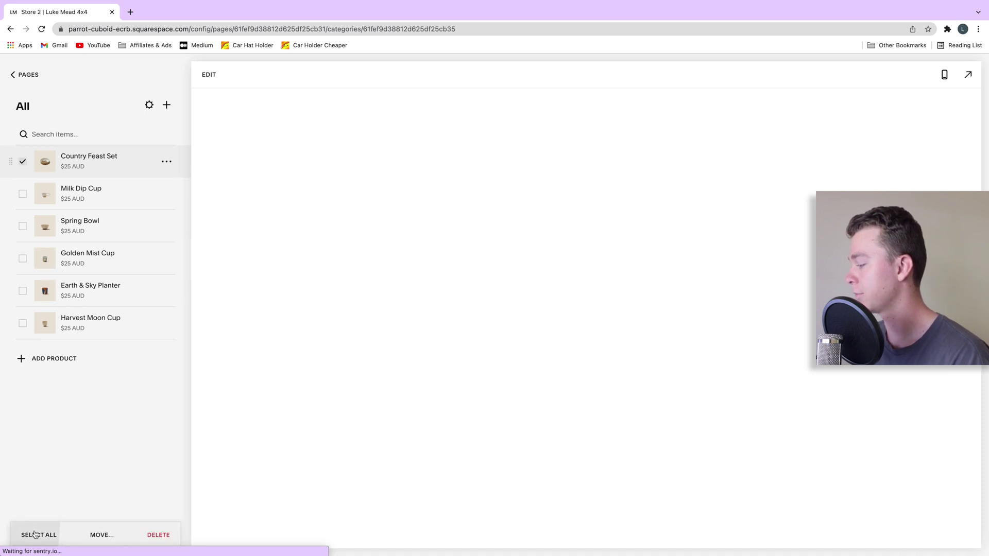
left_click(35, 535)
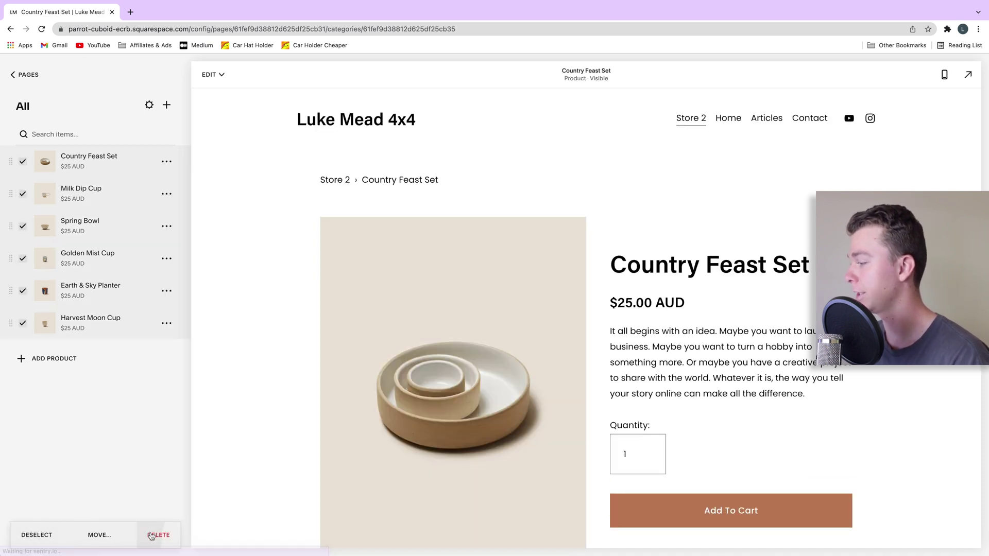
left_click(152, 537)
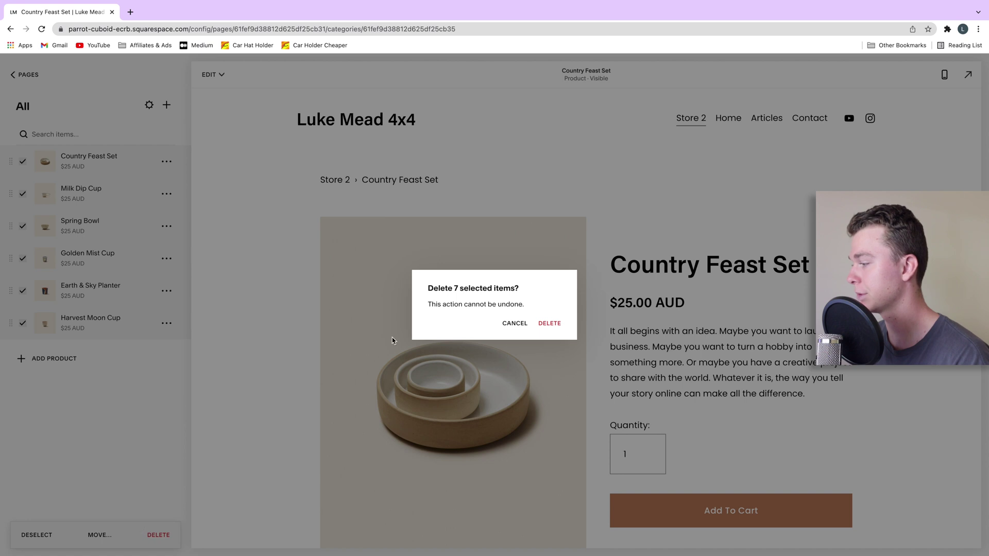
left_click(515, 324)
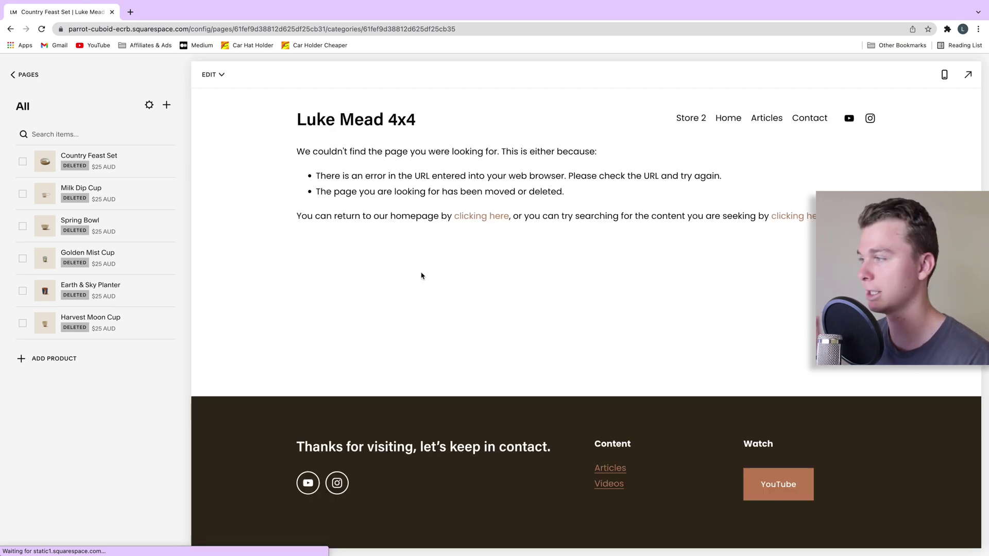
left_click(49, 359)
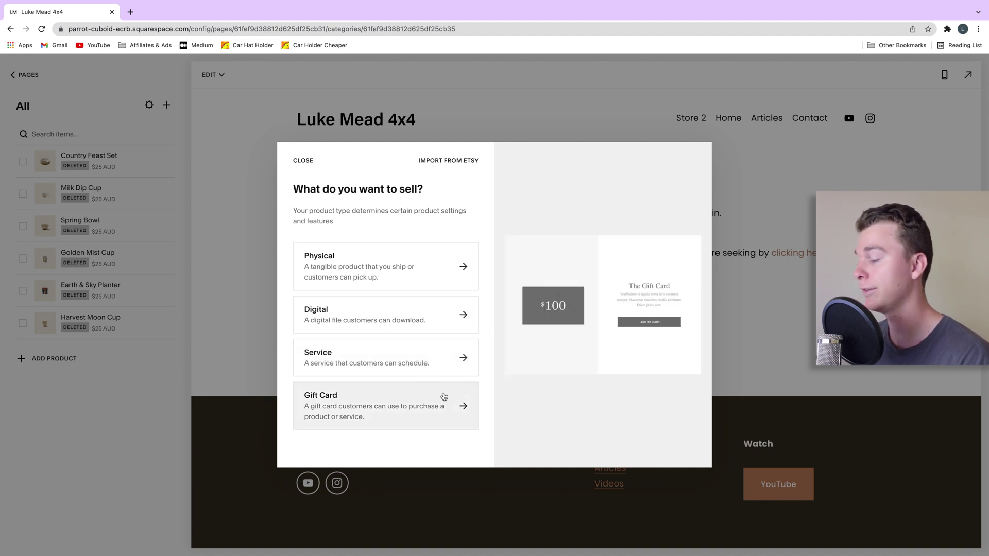
- Make the new product a physical item named Hat Holder
left_click(434, 275)
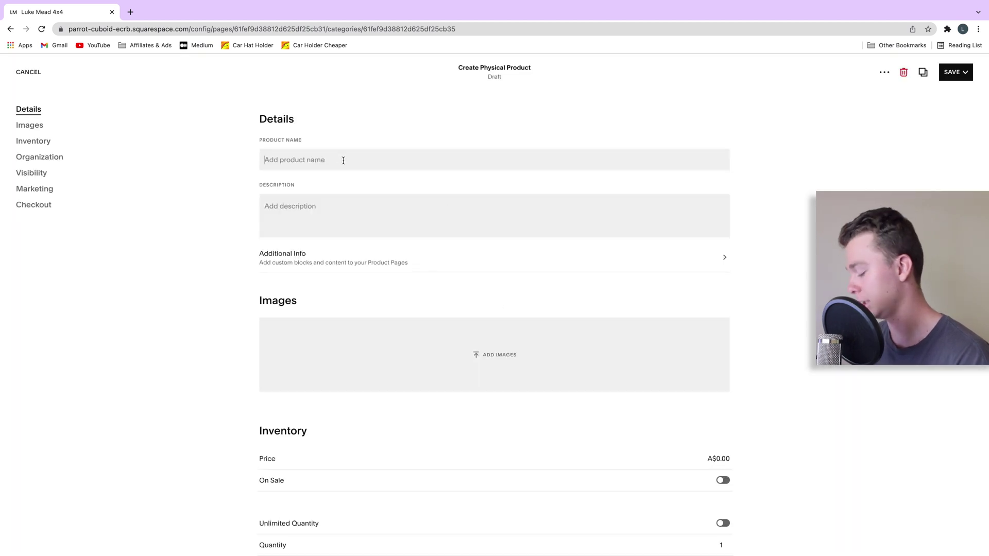
type("Hat Holder")
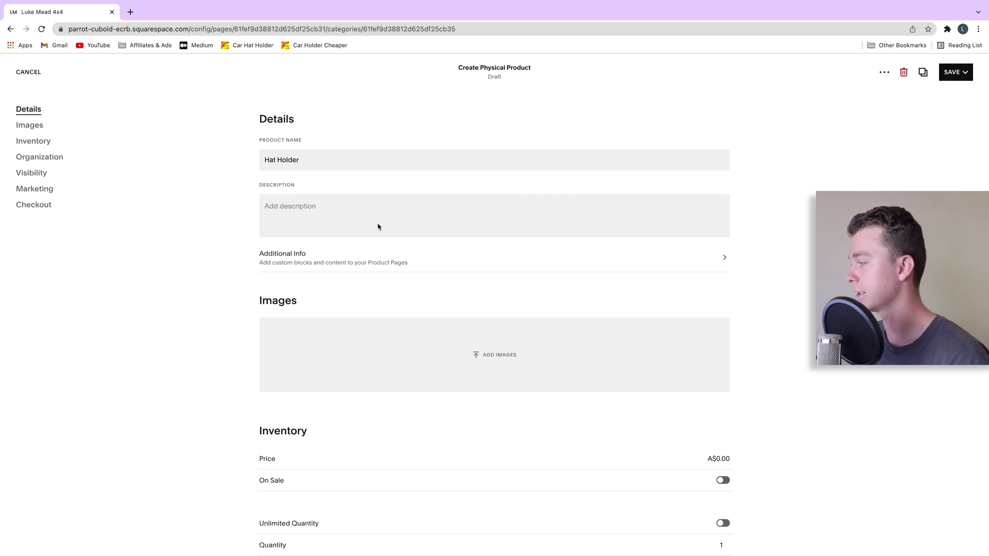
- Open the saved Alibaba Car Hat Holder supplier page and find its product title
left_click(130, 12)
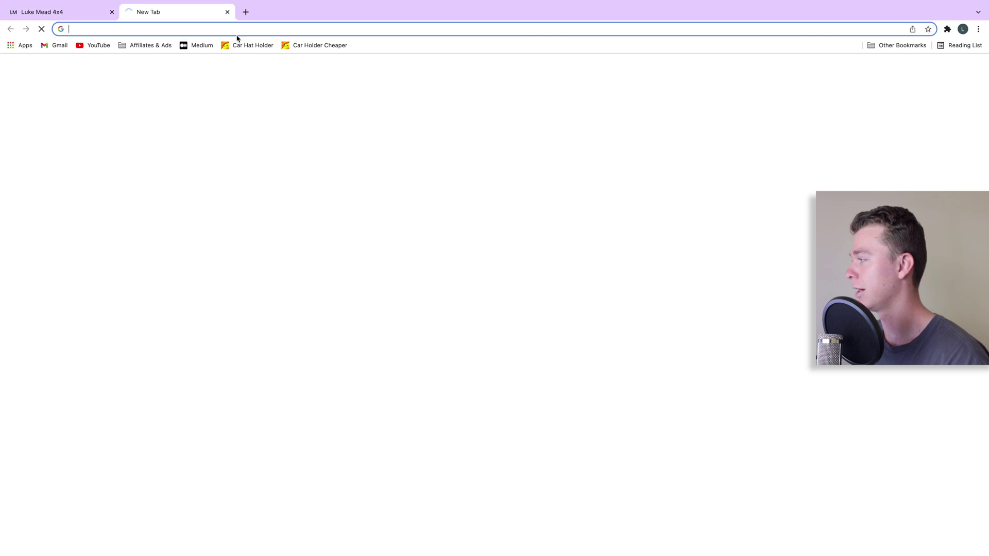
left_click(242, 45)
left_click(81, 14)
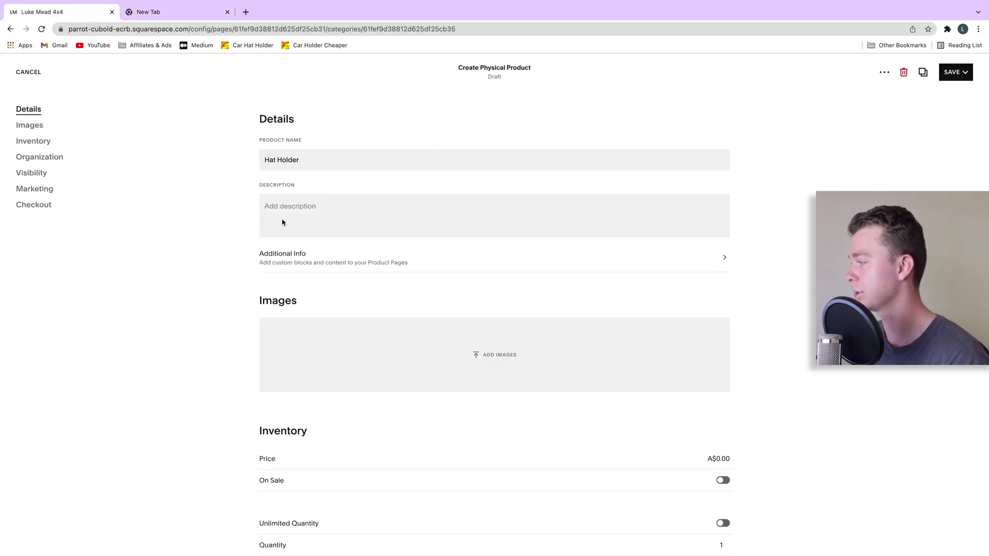
left_click(177, 11)
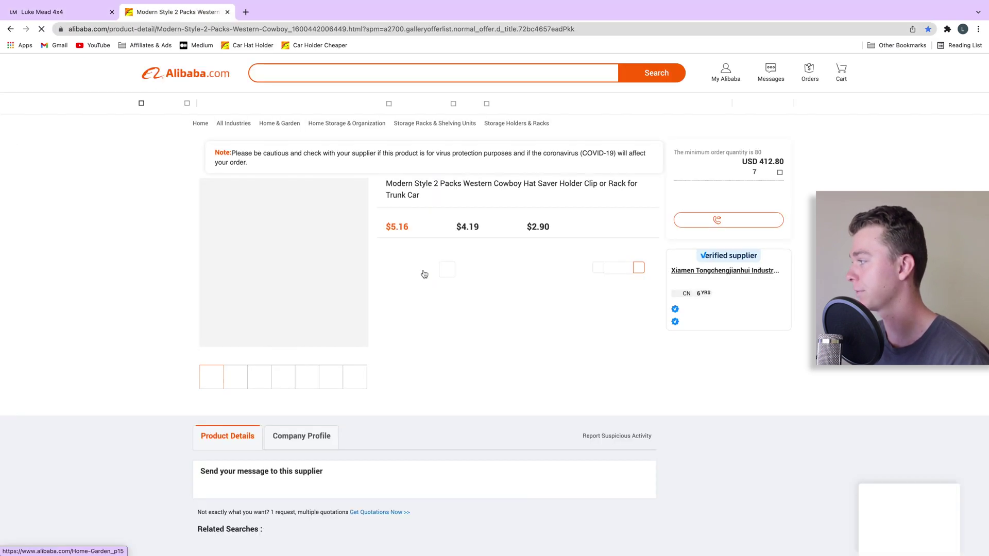
scroll(424, 274, "down", 2)
scroll(422, 273, "down", 10)
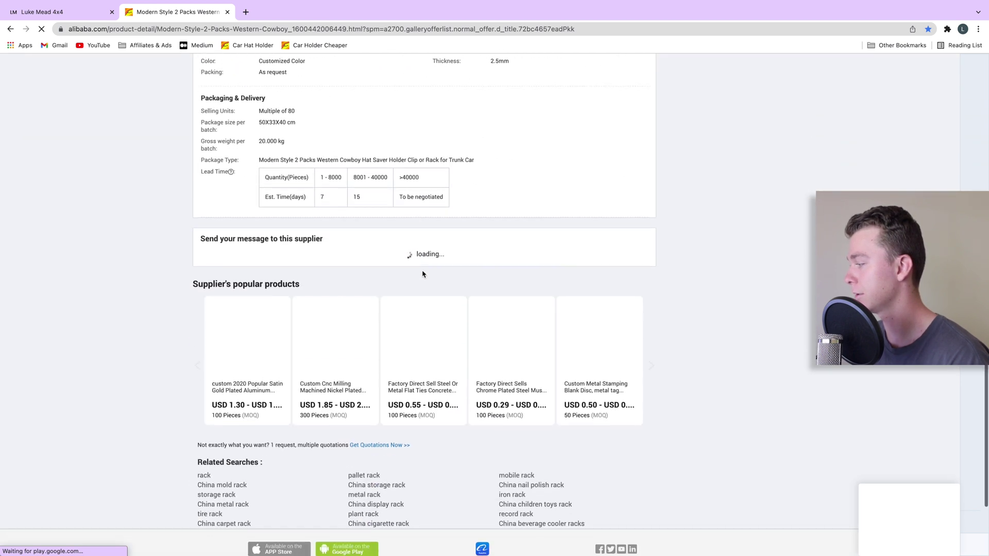
scroll(423, 274, "up", 12)
scroll(360, 309, "down", 3)
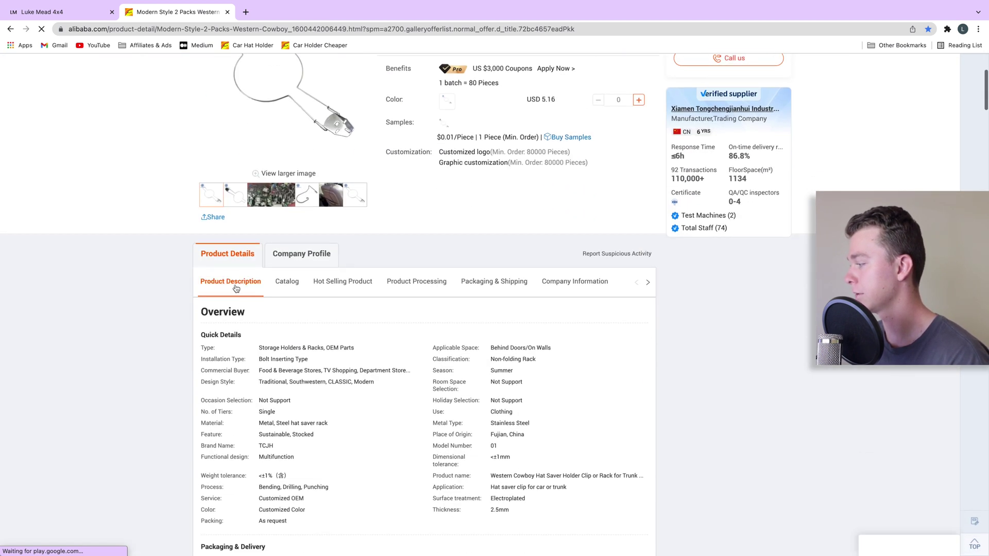
scroll(257, 293, "down", 2)
scroll(260, 298, "down", 10)
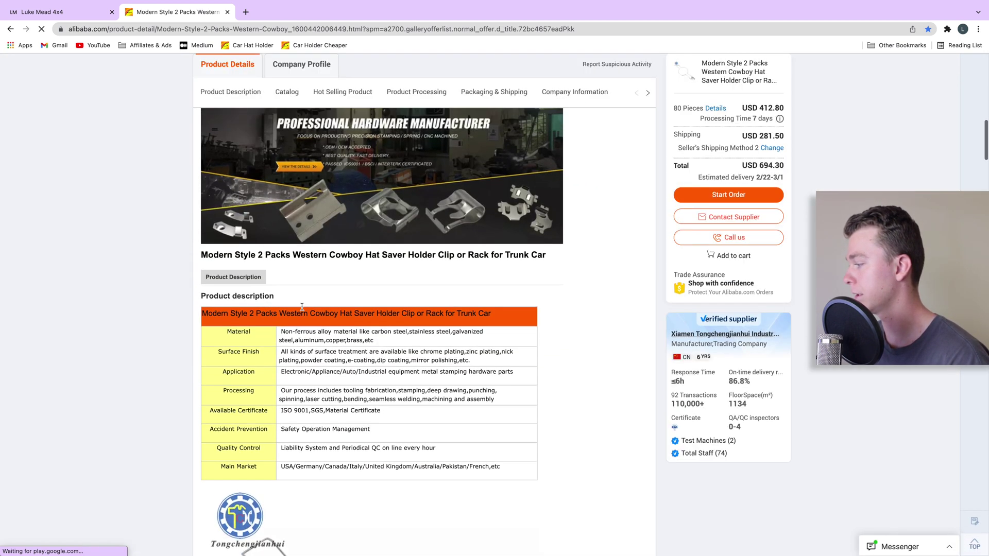
scroll(486, 324, "up", 6)
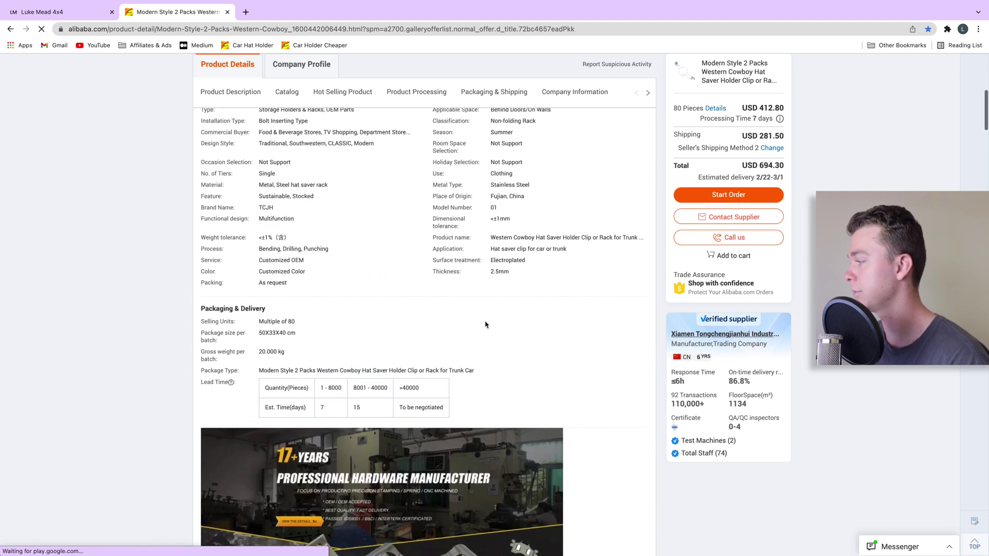
scroll(485, 324, "down", 5)
- Copy the Alibaba product title and paste it into the Hat Holder description
left_click_drag(548, 292, 193, 299)
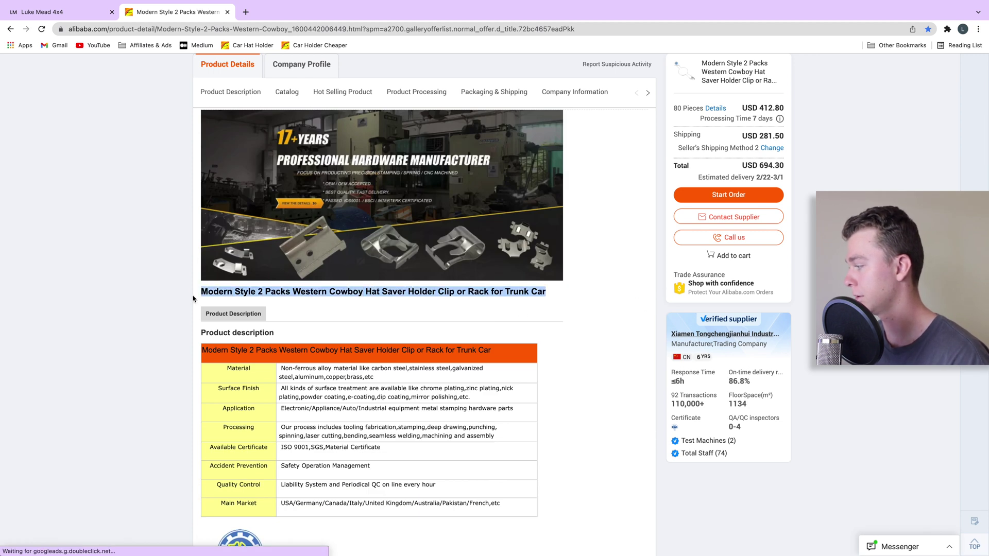
left_click(37, 14)
left_click(317, 205)
type("Modern Style 2 Packs Western Cowboy Hat Seat Holder Clip w/ Rack for Truck Car")
- Upload IMG_3978.jpeg from Desktop > Car Hat Holder as the product image
scroll(313, 258, "down", 5)
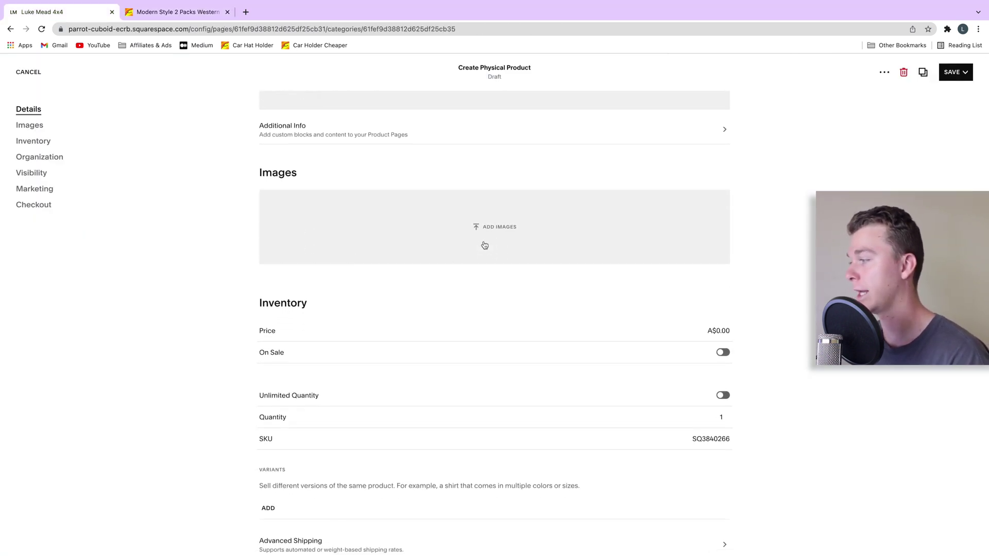
left_click(484, 245)
left_click(189, 218)
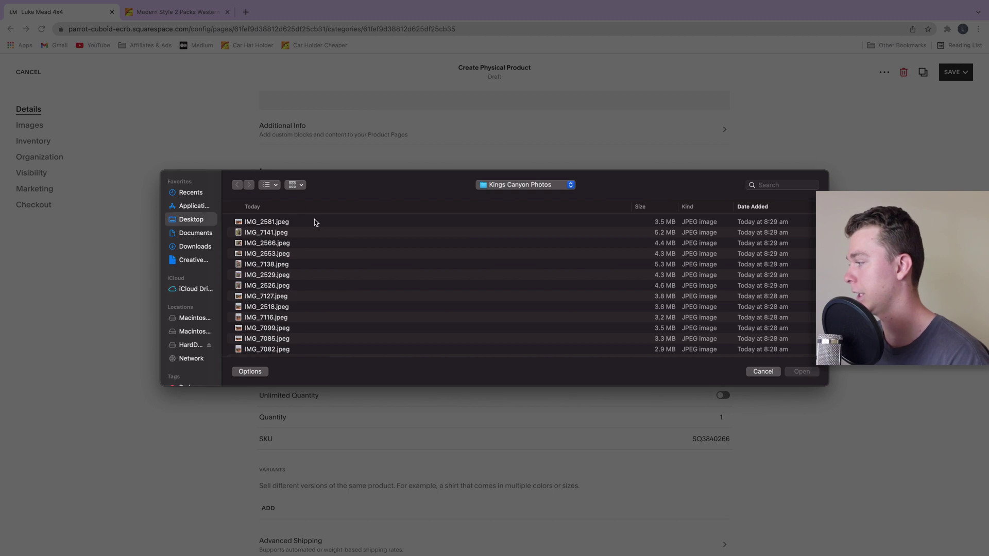
left_click(288, 245)
key("space")
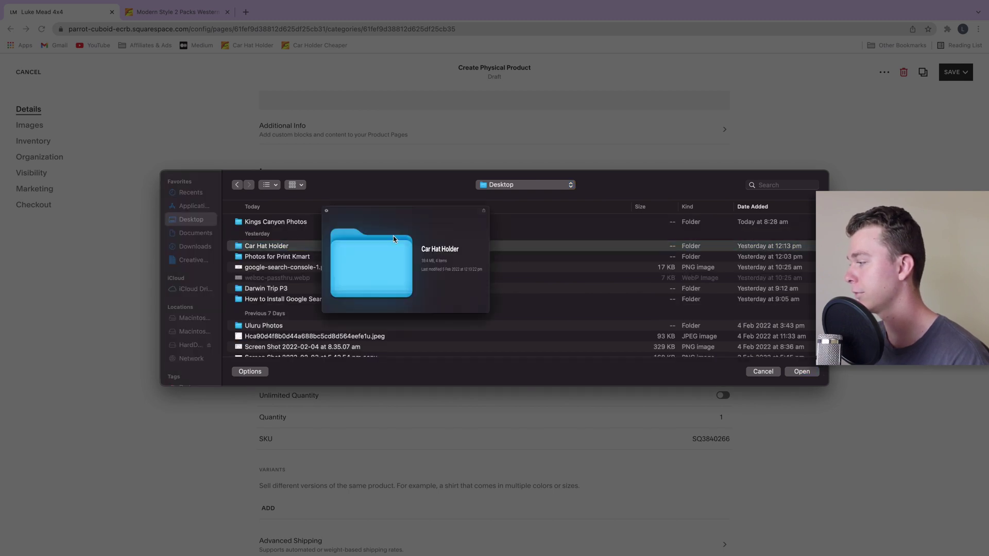
key("space")
double_click(297, 246)
left_click(315, 230)
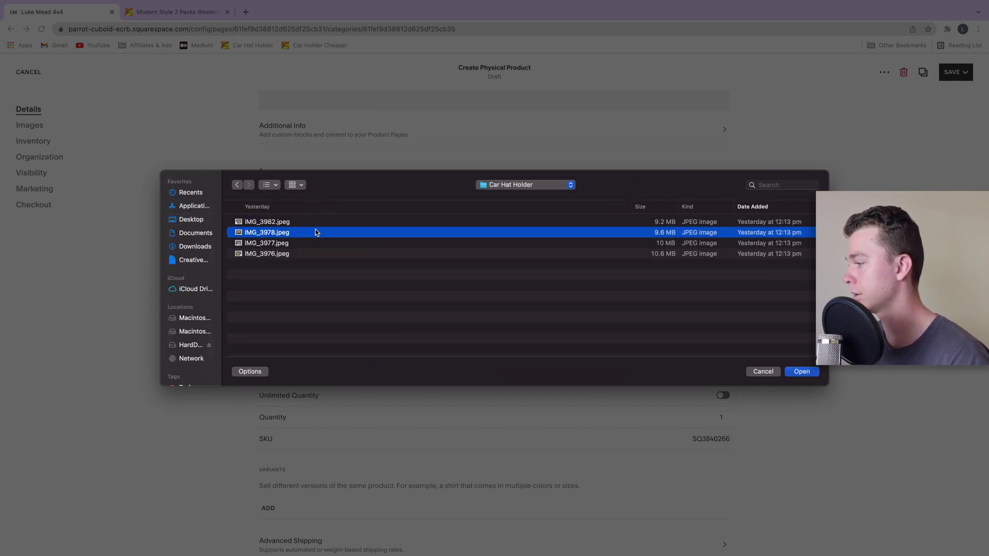
key("space")
key("space")
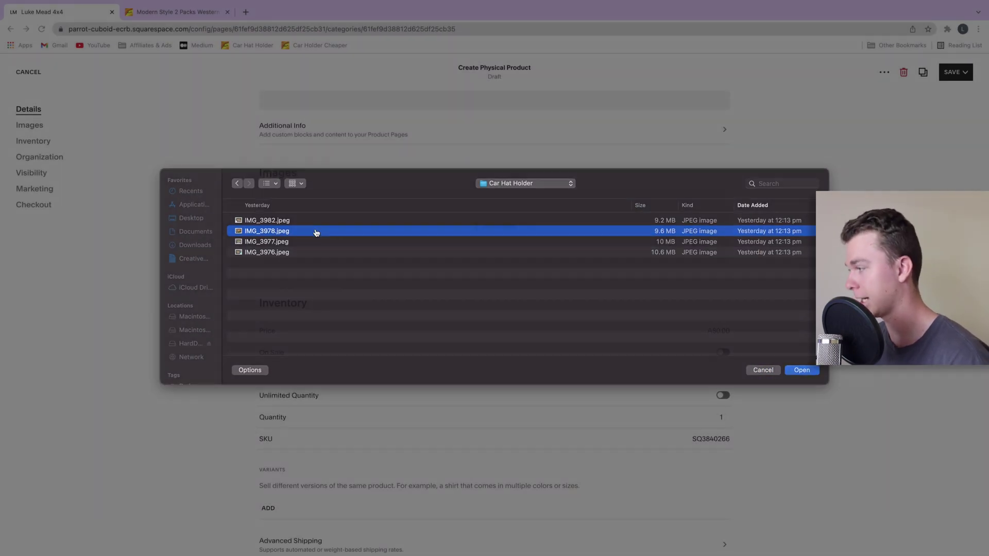
double_click(315, 229)
- Set the price to A$39.95 and put it on sale at A$25.95
scroll(326, 232, "down", 2)
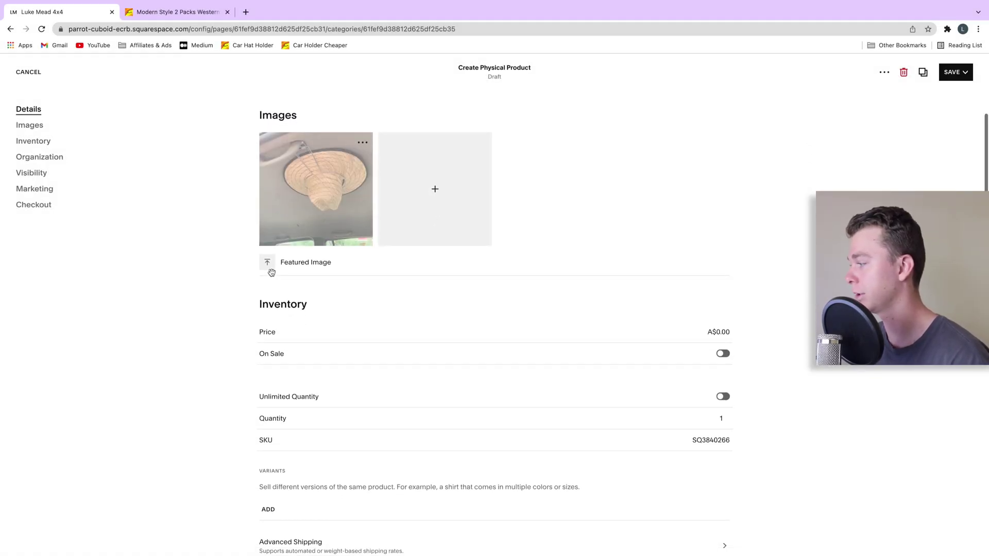
scroll(330, 269, "down", 2)
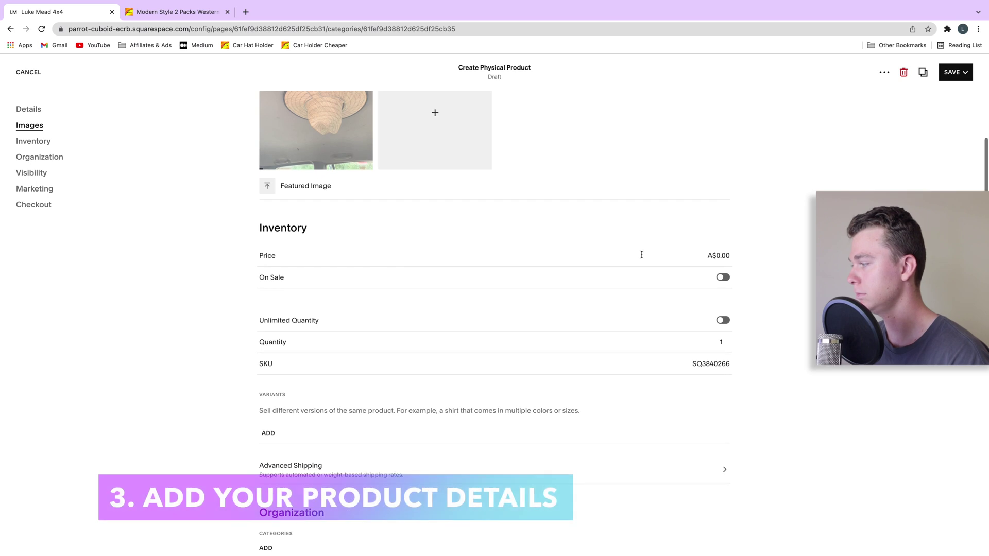
left_click(715, 256)
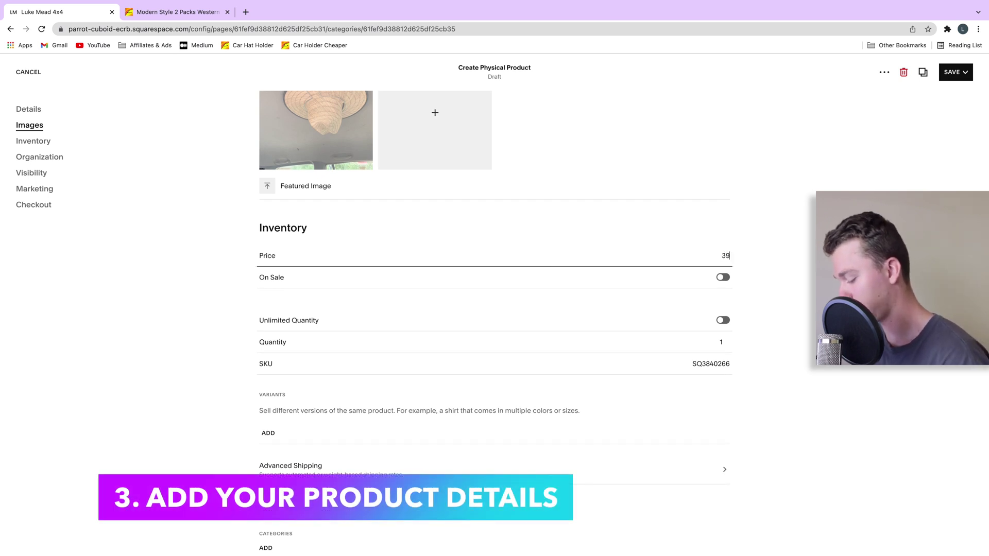
type("39.95")
key("Return")
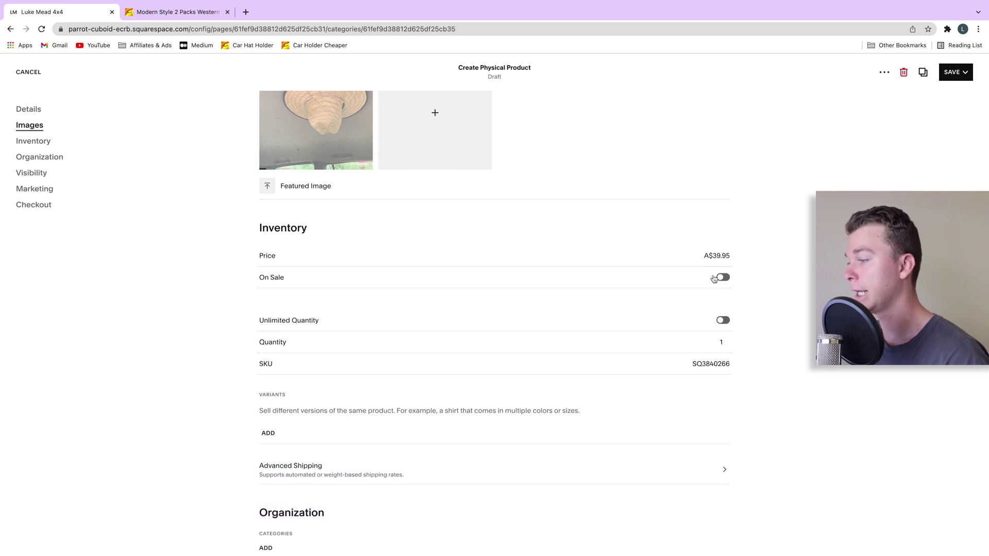
left_click(720, 280)
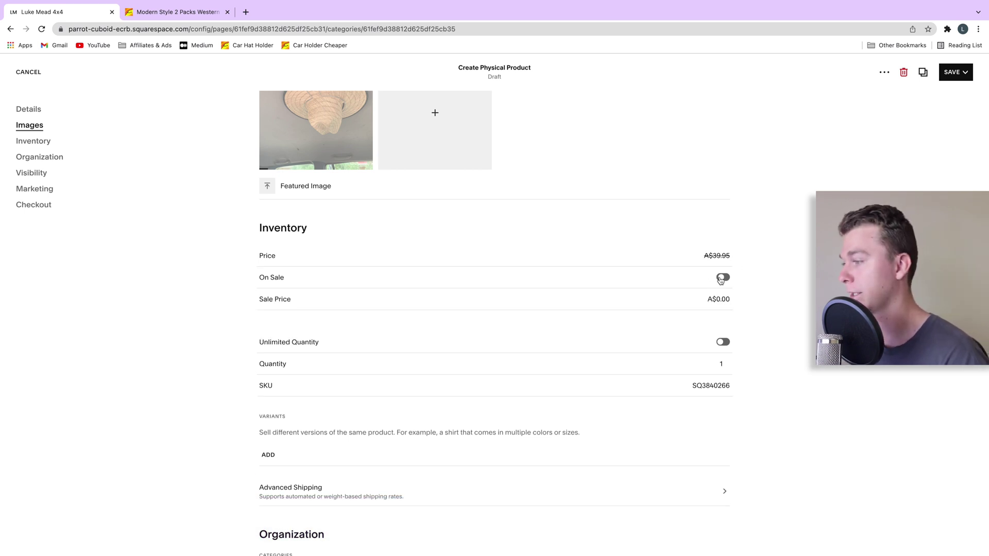
left_click(727, 298)
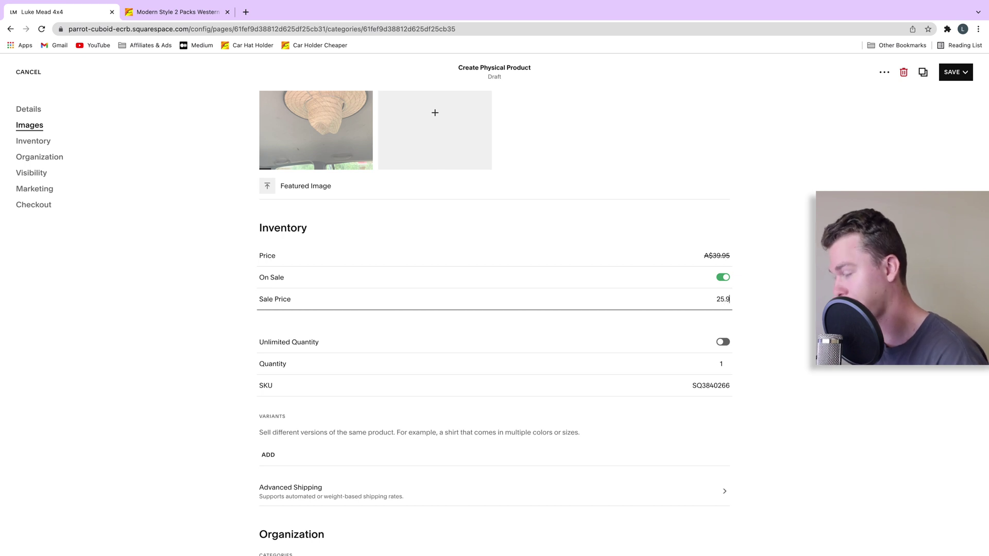
type("25.95")
key("Return")
- Set a fixed stock quantity of 100
scroll(722, 289, "down", 5)
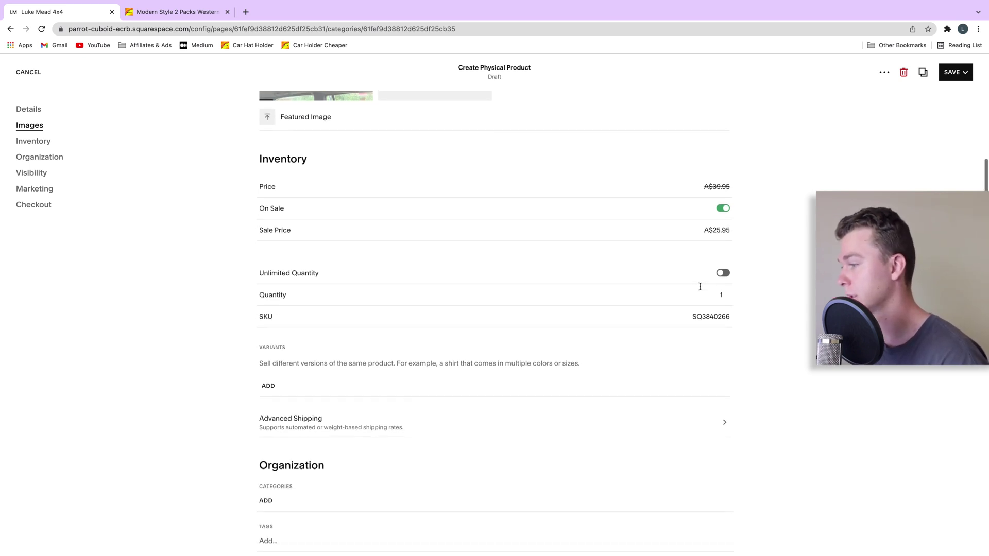
left_click(722, 160)
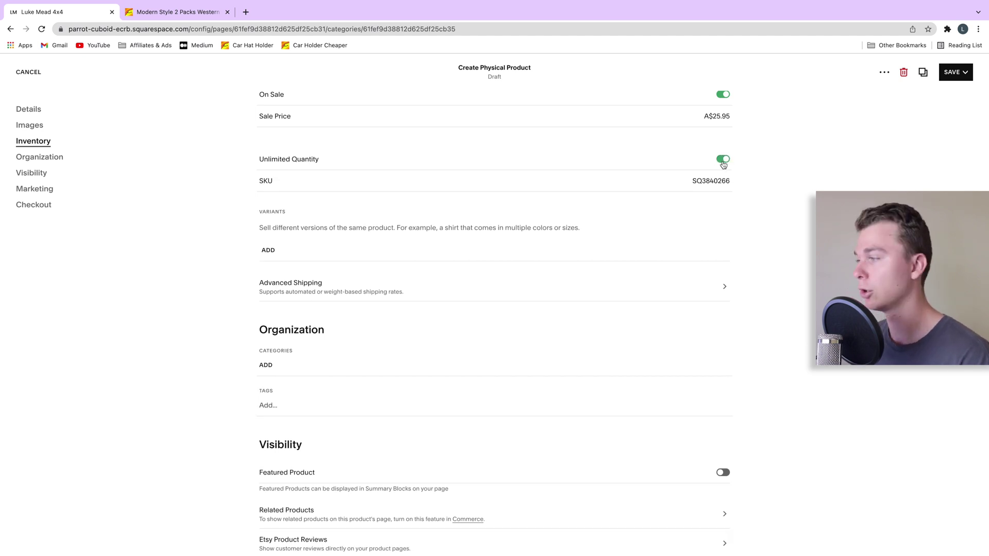
left_click(721, 159)
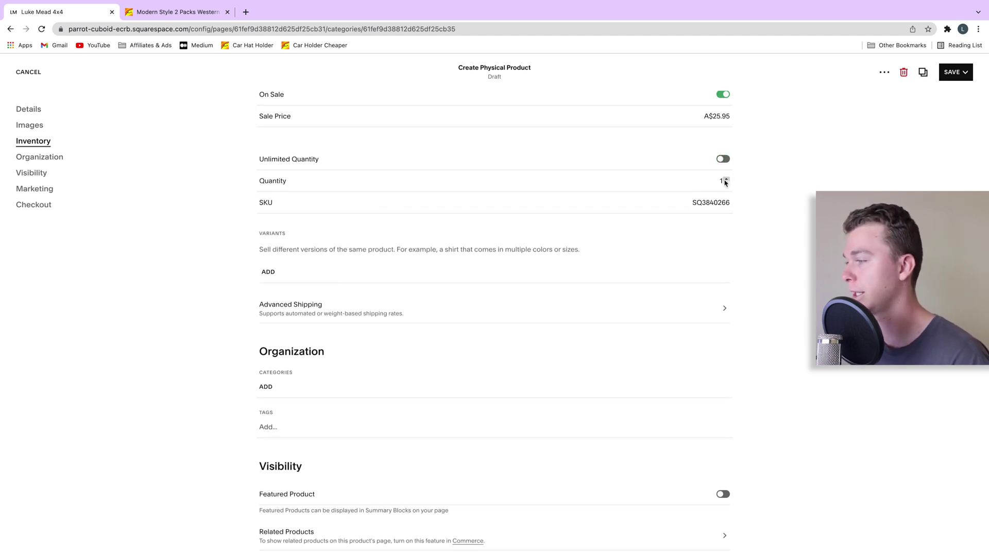
left_click(720, 180)
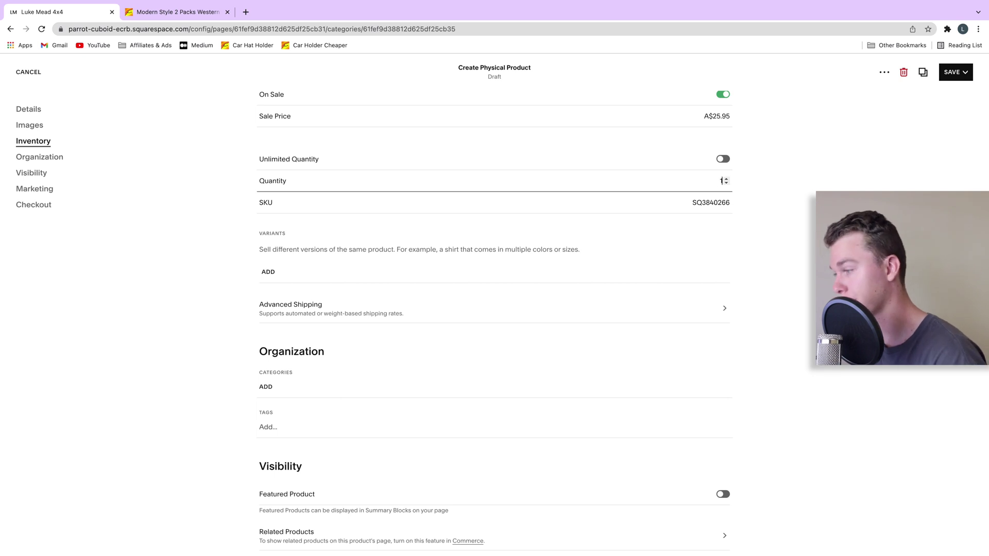
type("00")
left_click(817, 163)
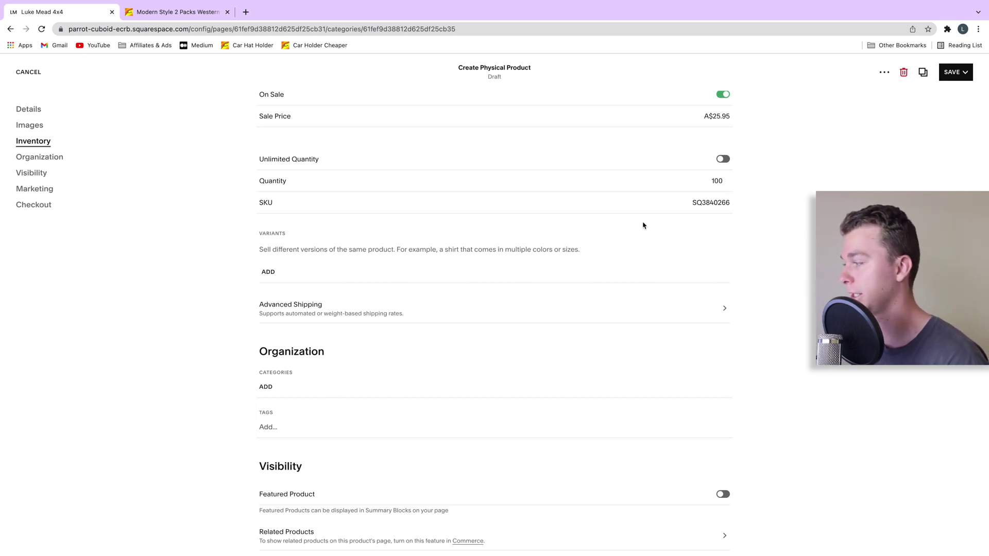
scroll(653, 205, "down", 1)
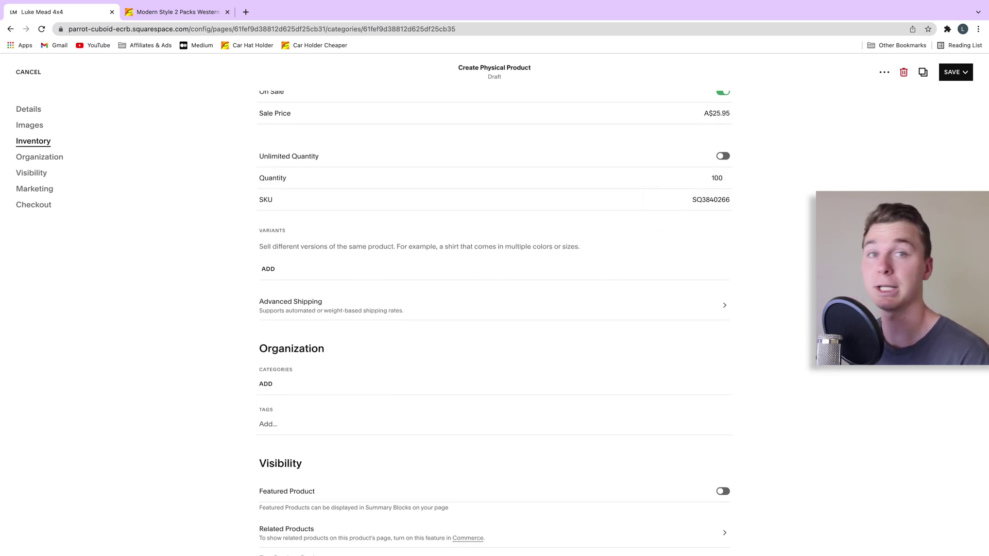
scroll(814, 194, "down", 1)
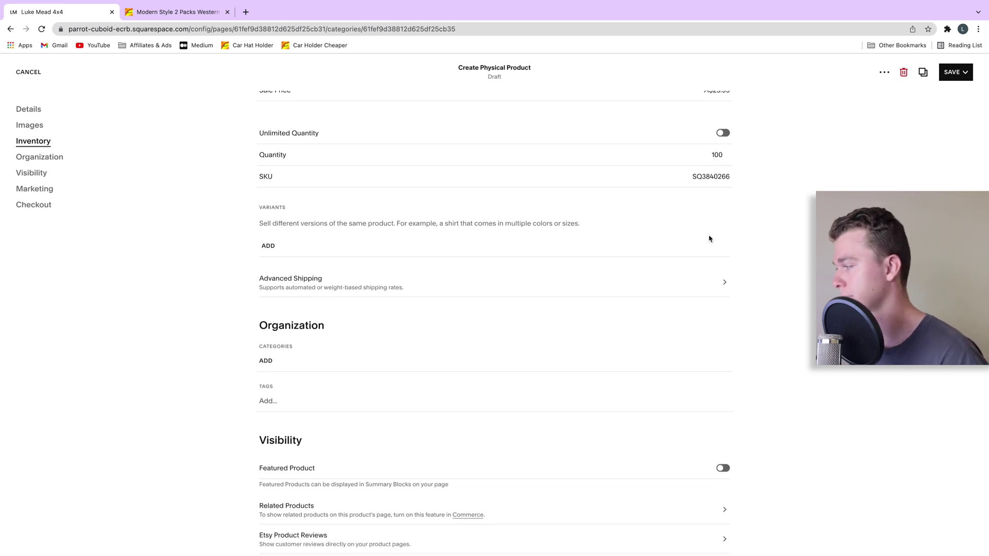
scroll(706, 238, "down", 1)
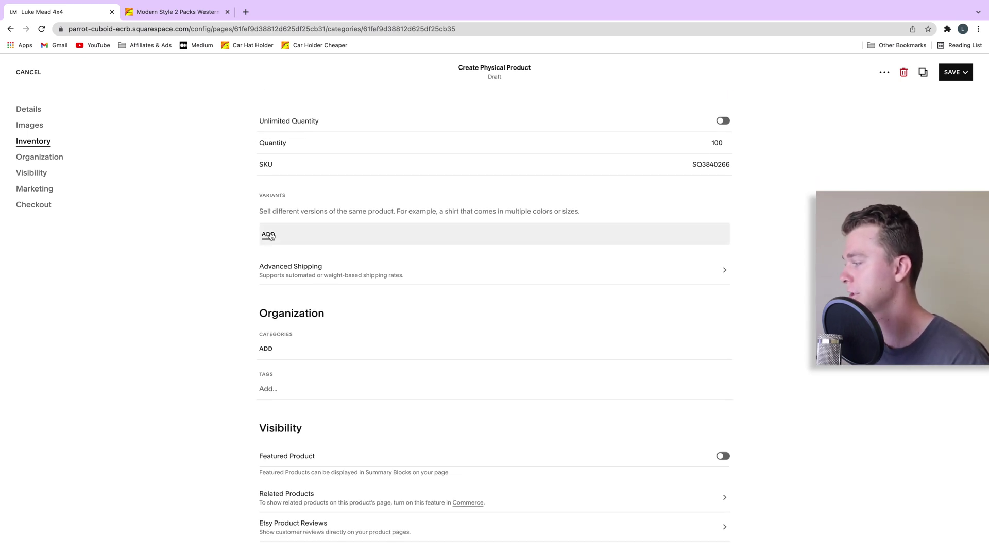
left_click(268, 234)
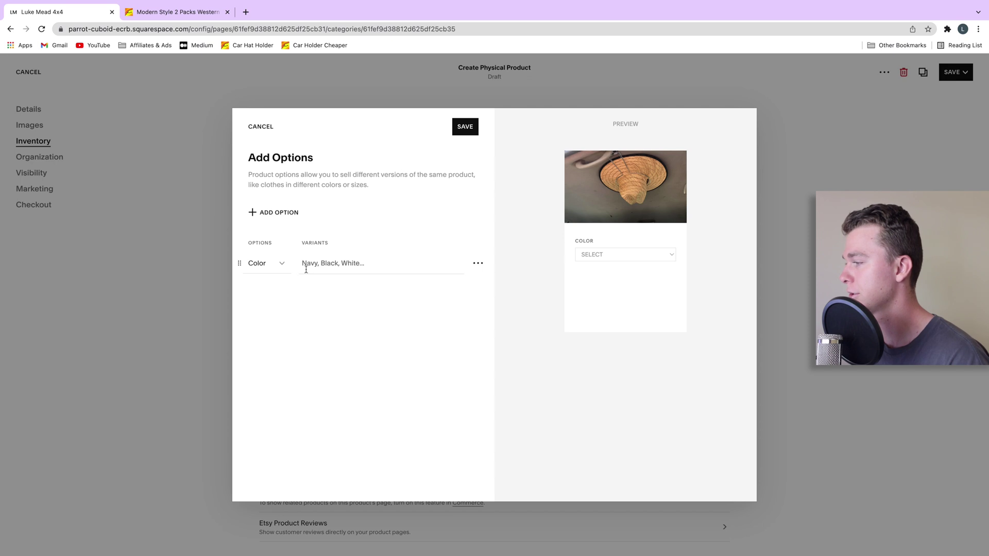
left_click(260, 222)
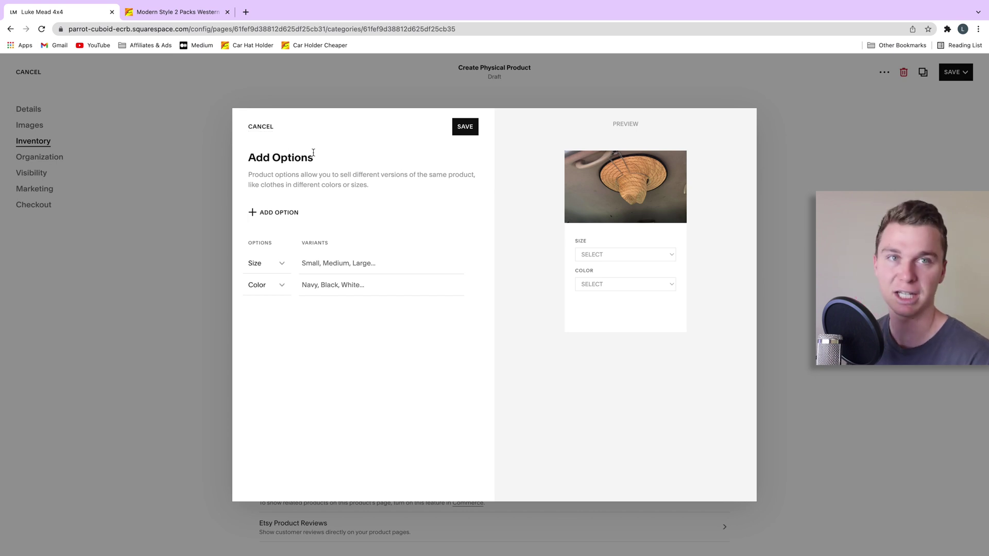
left_click(261, 127)
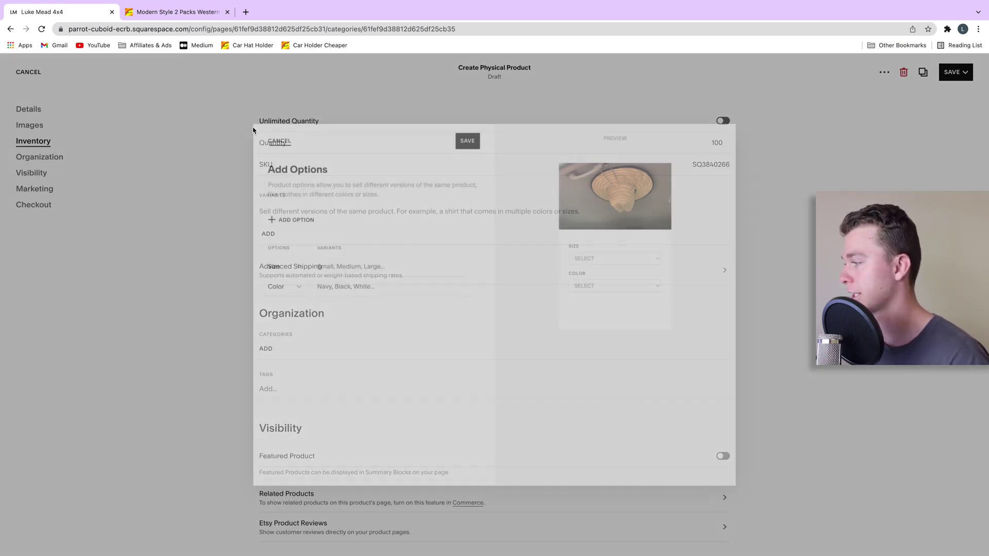
scroll(587, 291, "down", 3)
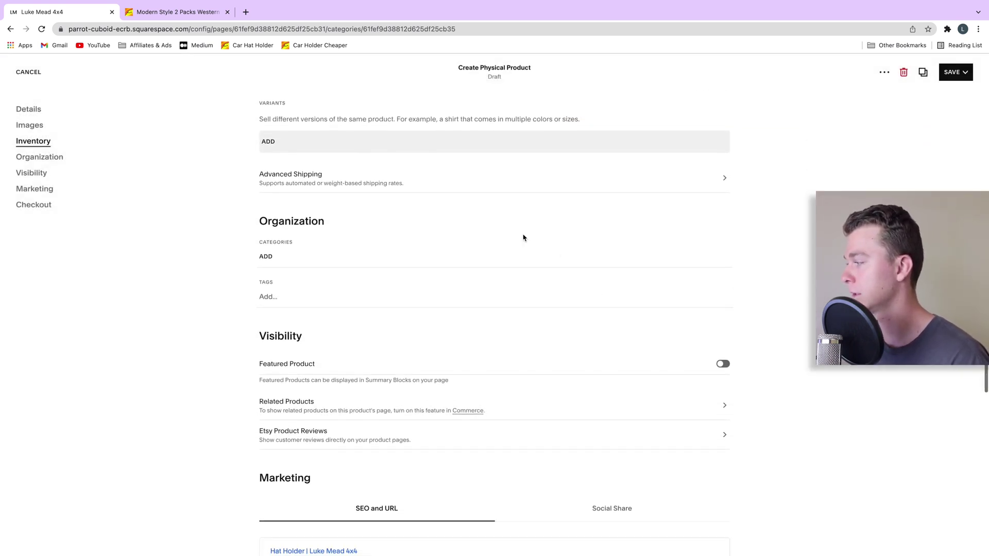
scroll(523, 237, "up", 3)
- Leave Advanced Shipping unchanged and open the Categories picker under Organization
left_click(427, 268)
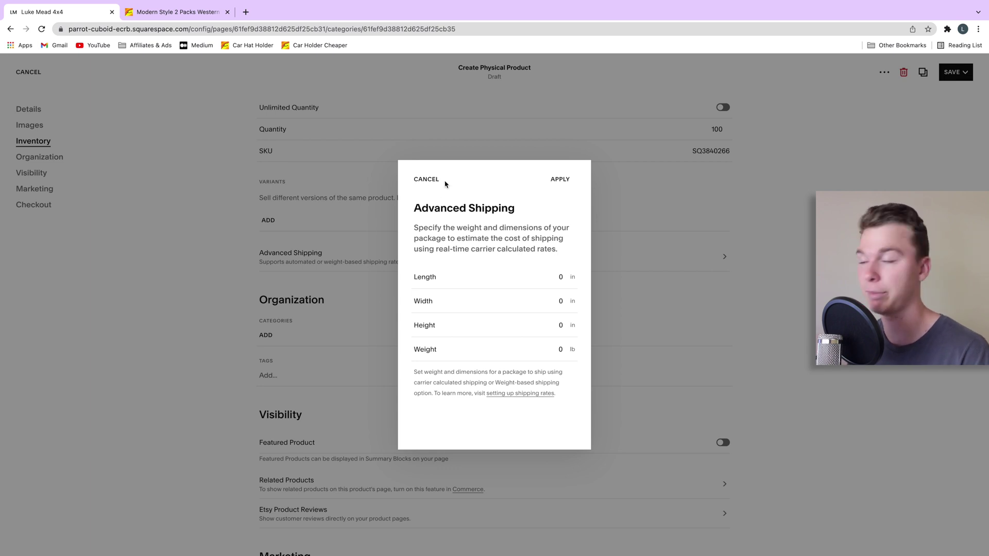
left_click(426, 185)
scroll(450, 194, "down", 2)
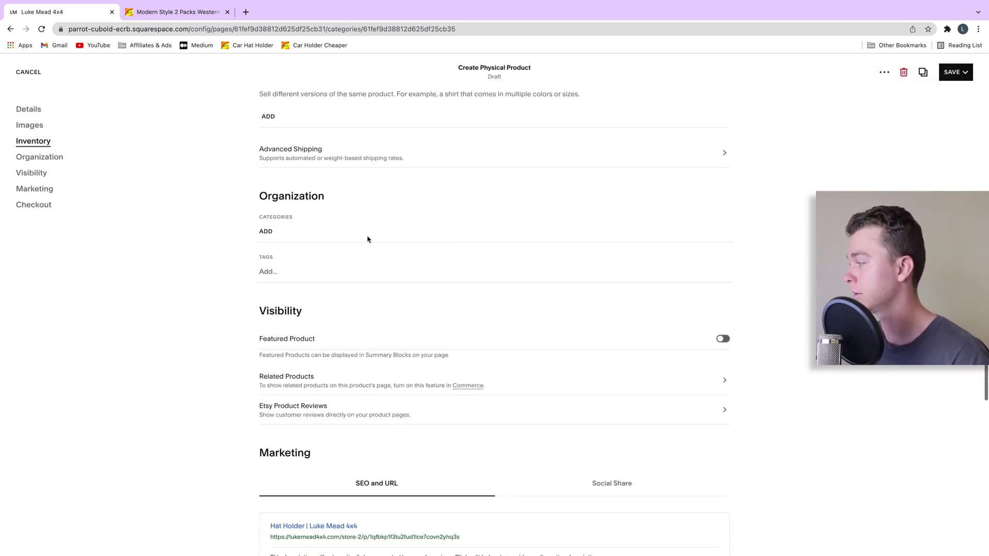
left_click(264, 236)
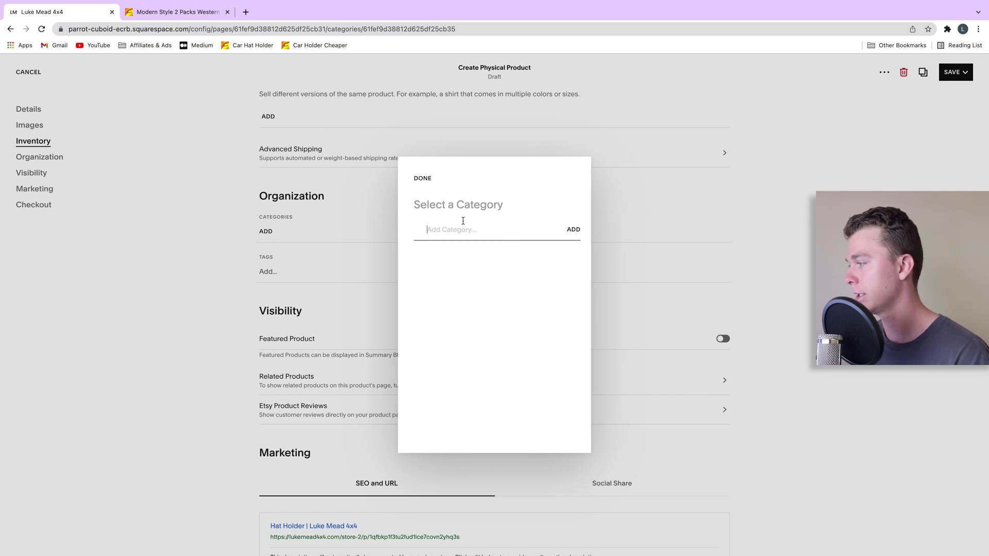
- Close the category picker with no category and switch on Featured Product
left_click(431, 182)
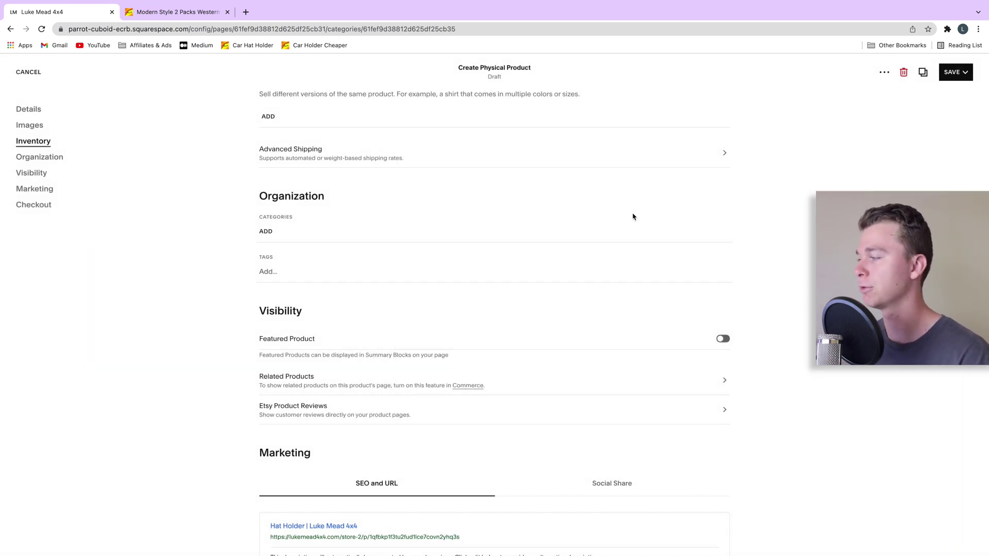
scroll(737, 230, "down", 2)
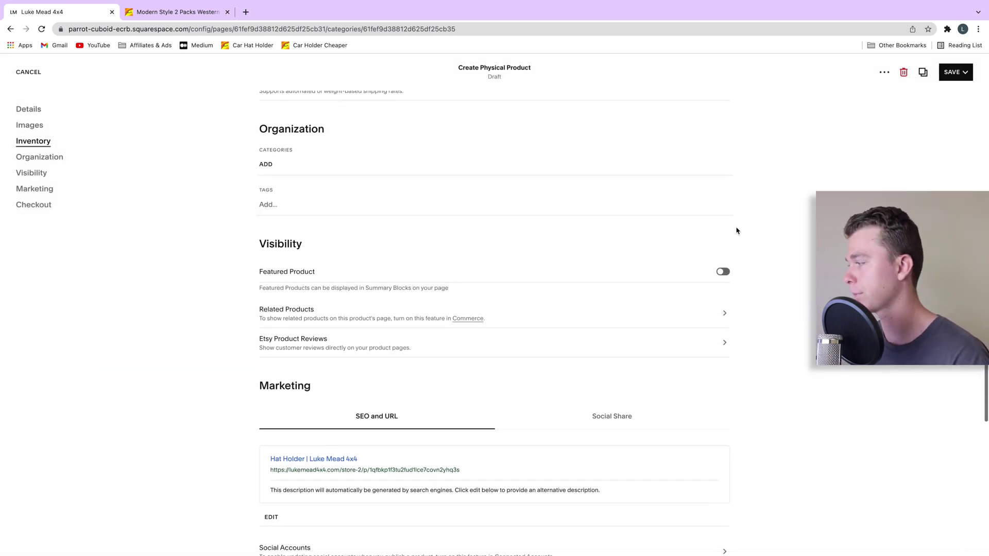
scroll(500, 265, "down", 1)
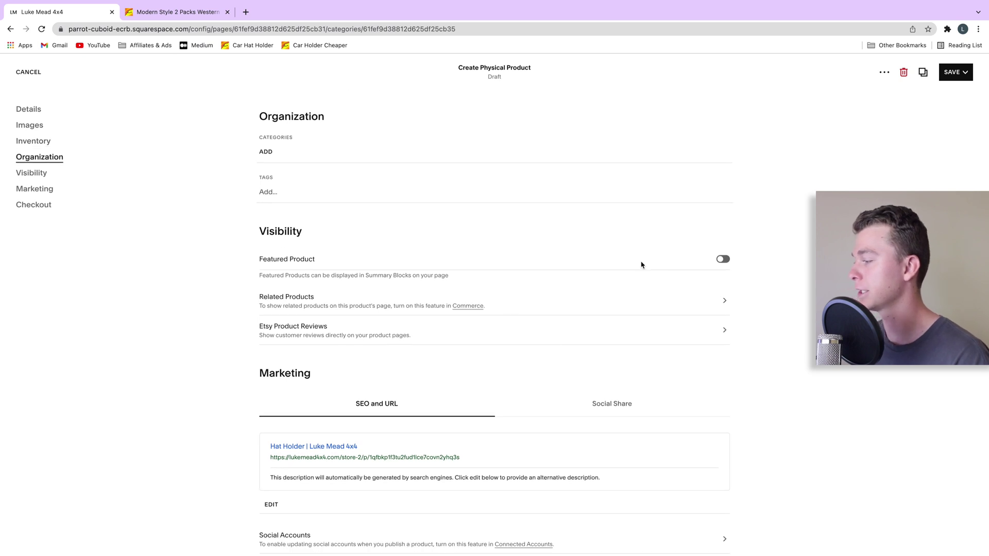
left_click(722, 259)
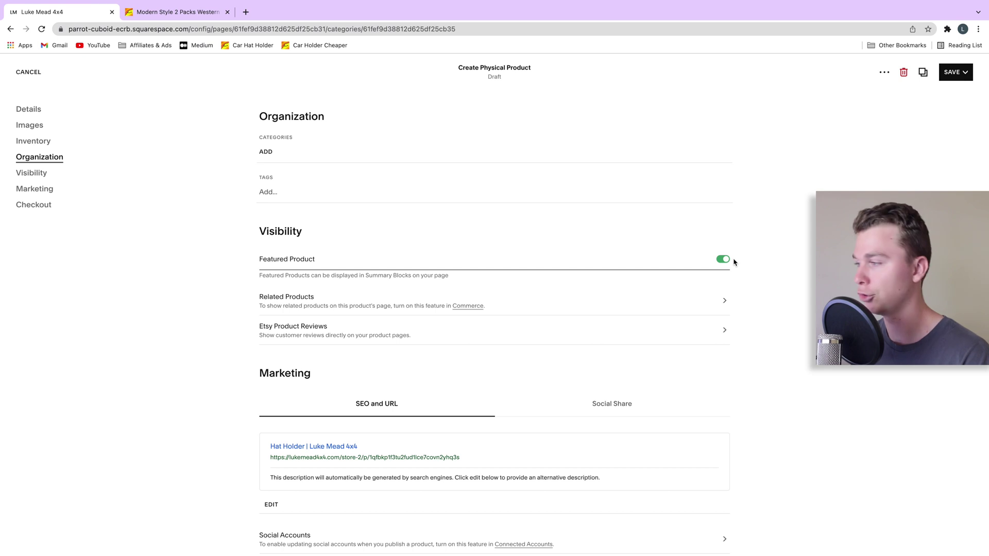
left_click(669, 311)
left_click(509, 330)
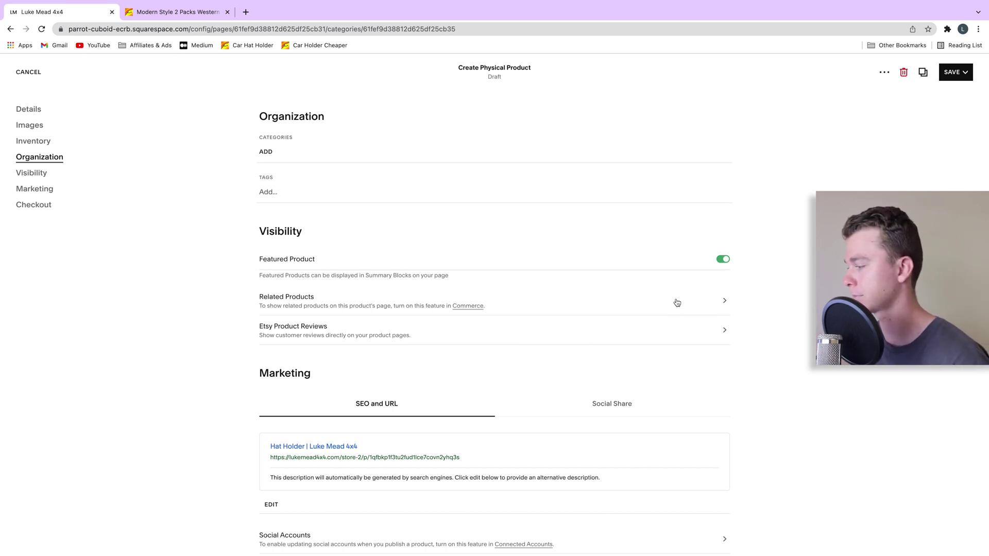
scroll(677, 302, "down", 5)
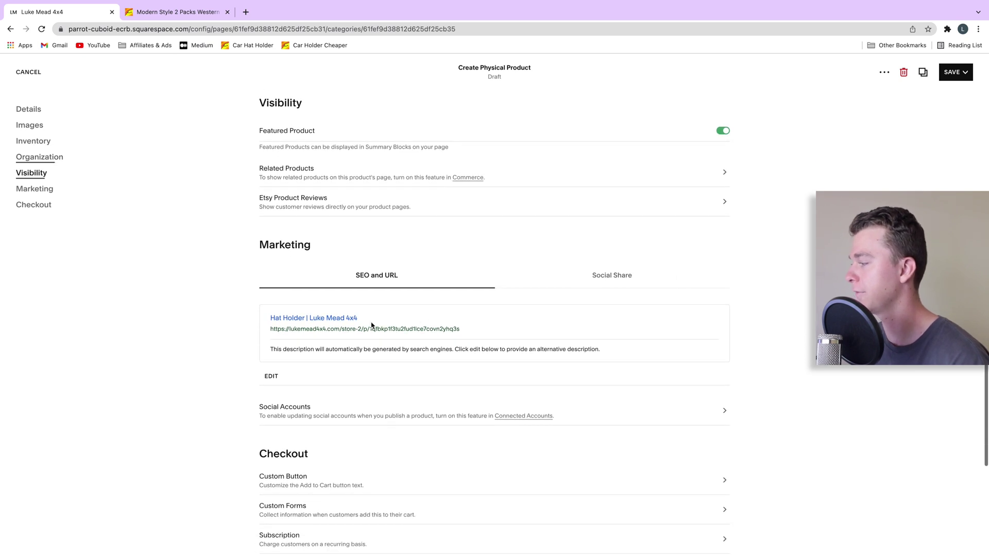
- Set the URL slug to hat-holder and the SEO title to 'Hat Holder for Car'
scroll(363, 309, "down", 2)
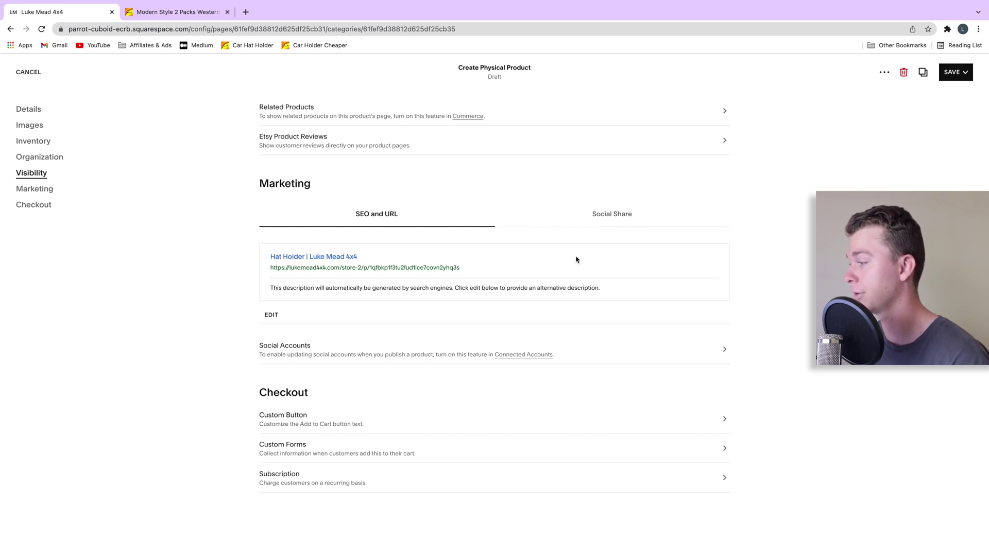
left_click(277, 324)
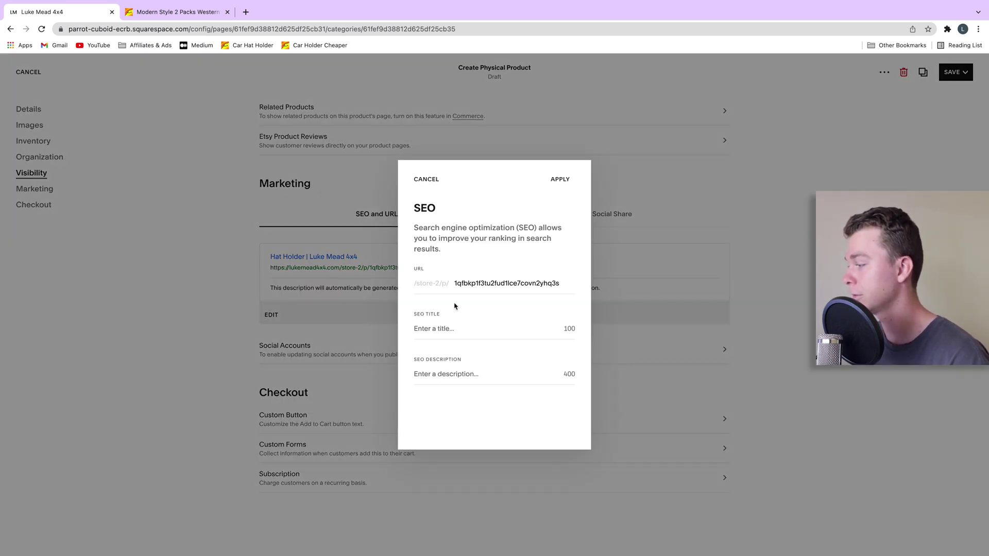
left_click_drag(456, 283, 567, 291)
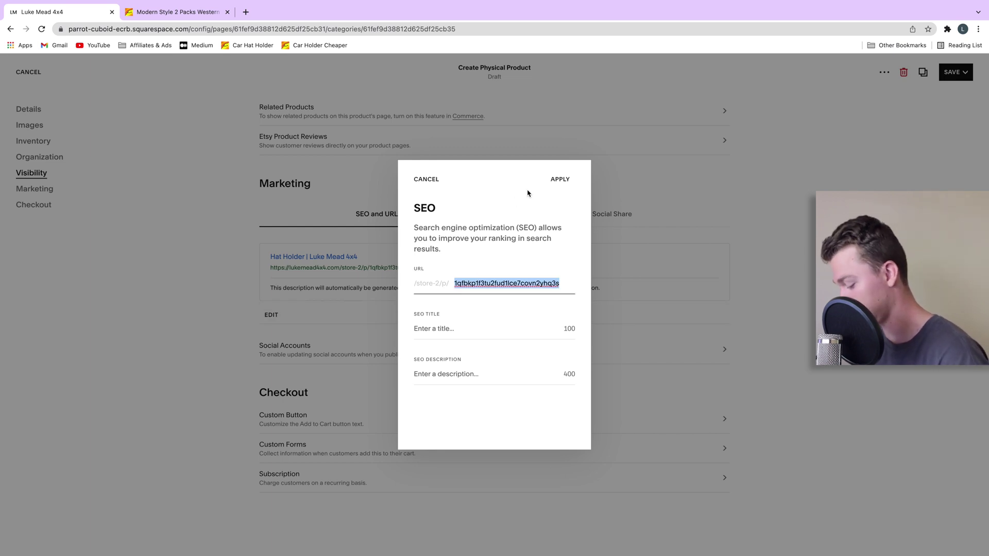
type("hat-holder")
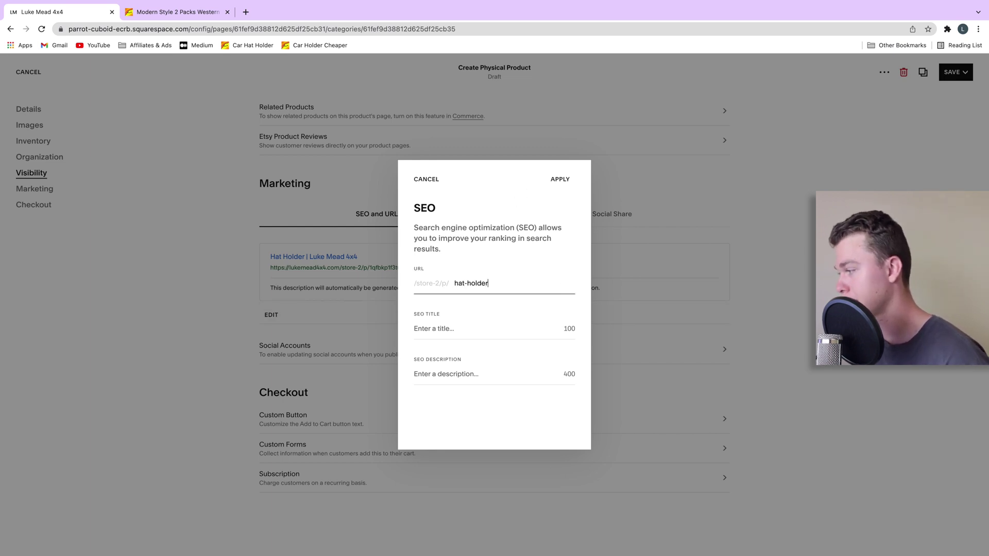
left_click(433, 328)
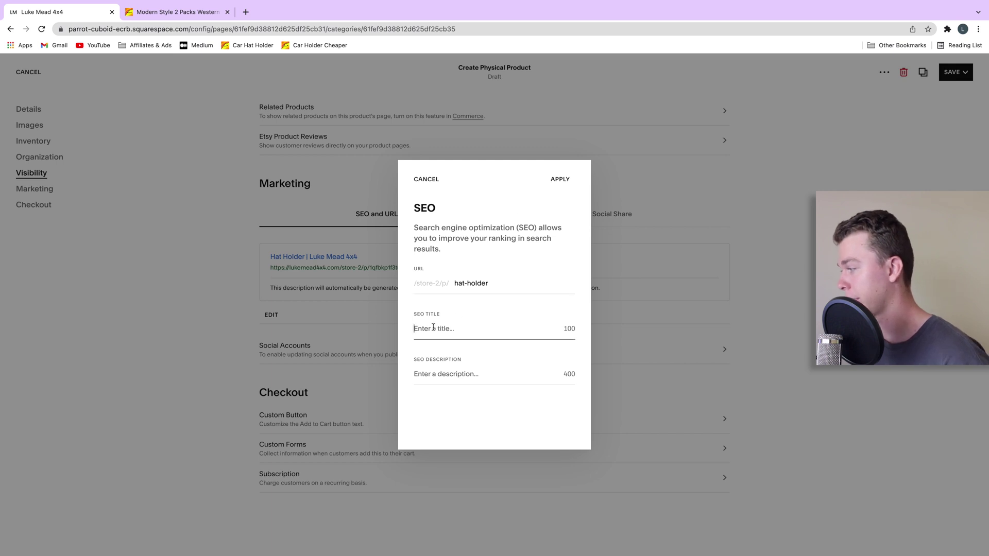
type("Hat Holder for Car")
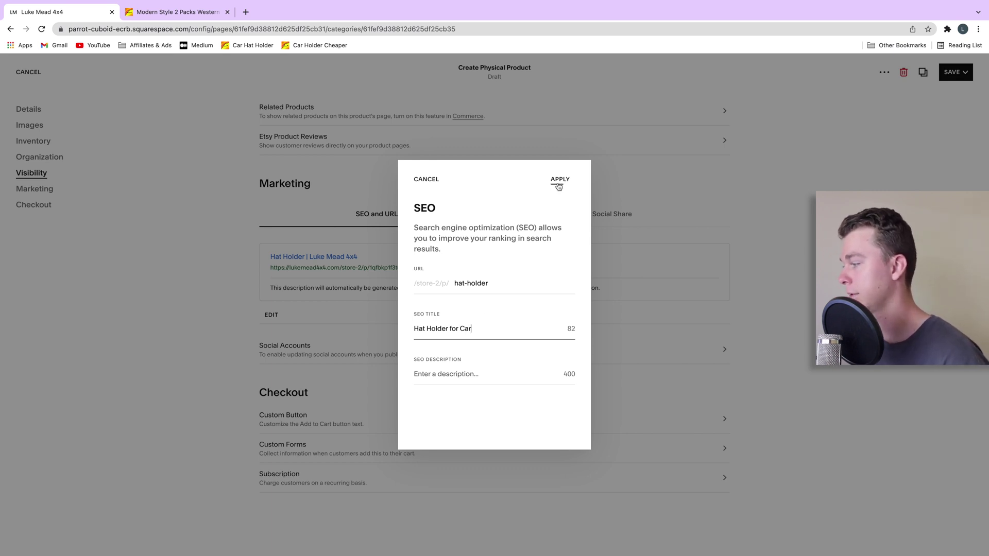
left_click(560, 179)
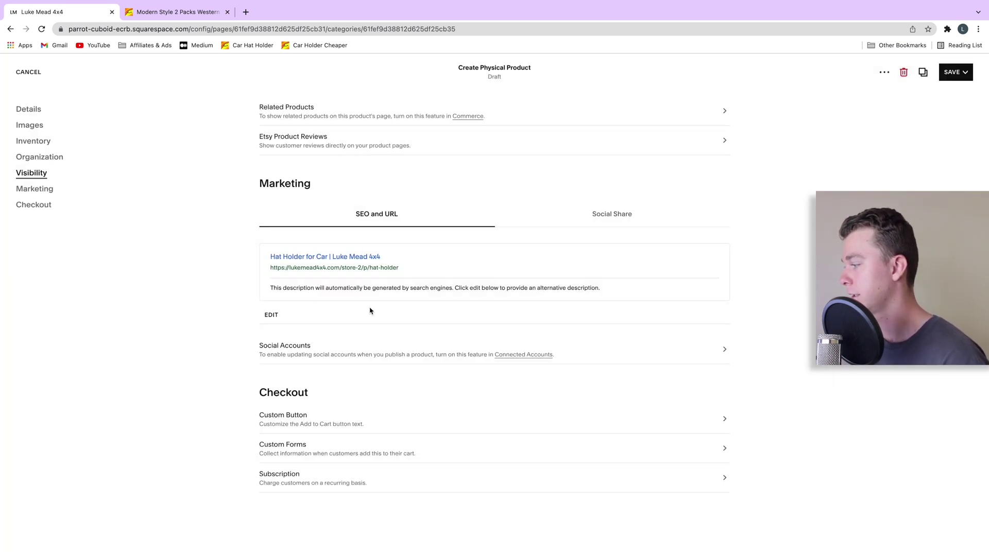
- Leave the button label unchanged and save the product as a draft
left_click_drag(393, 268, 270, 267)
scroll(438, 267, "down", 5)
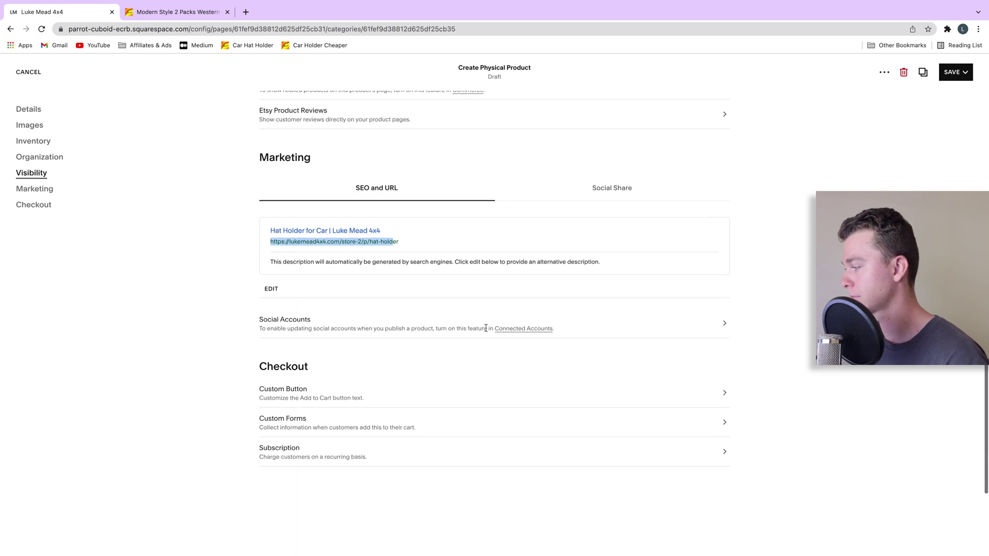
left_click(542, 308)
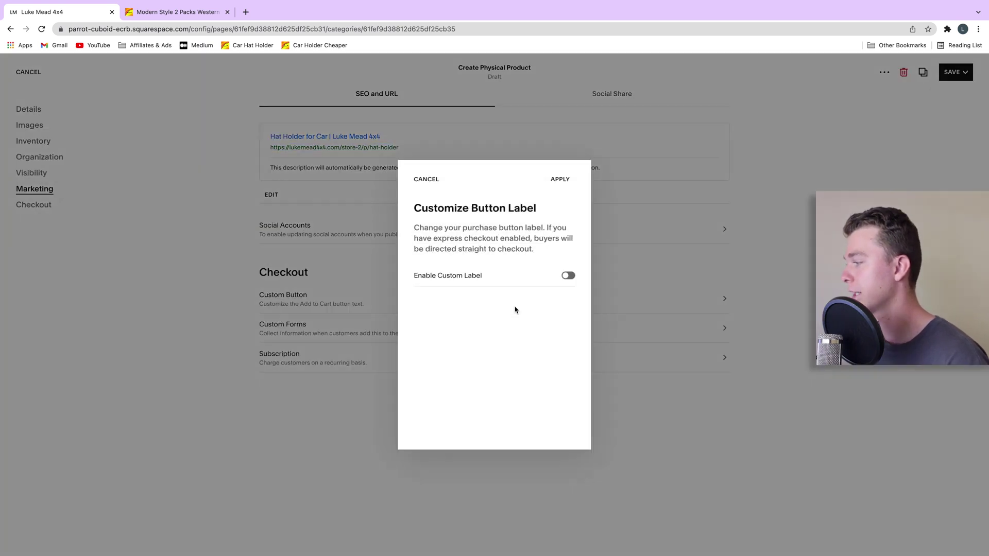
left_click(427, 180)
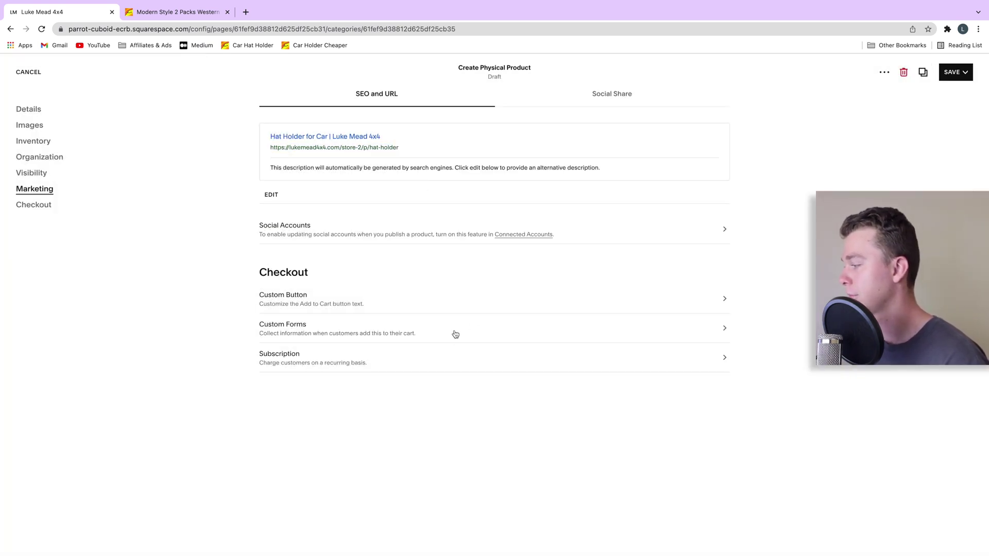
scroll(455, 335, "up", 14)
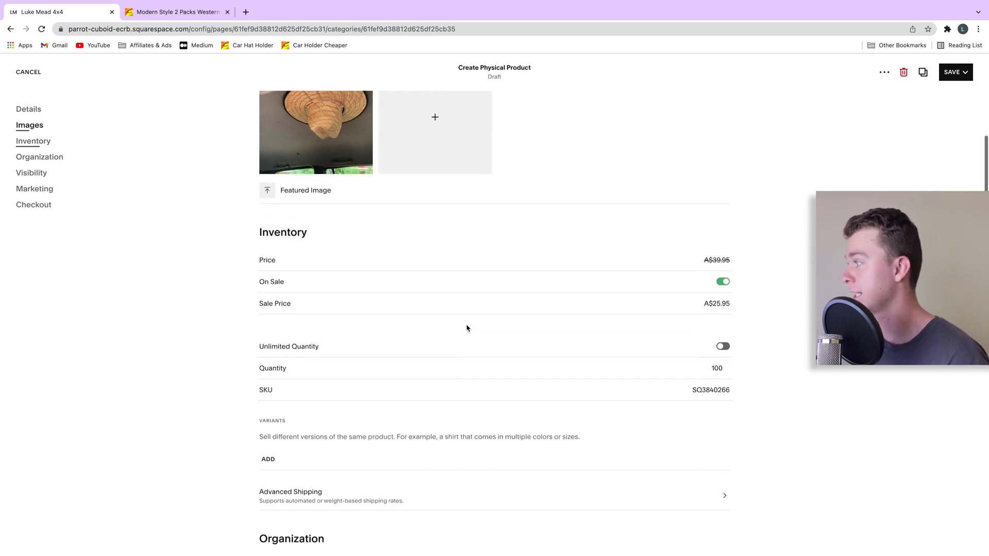
scroll(468, 328, "up", 5)
left_click(952, 72)
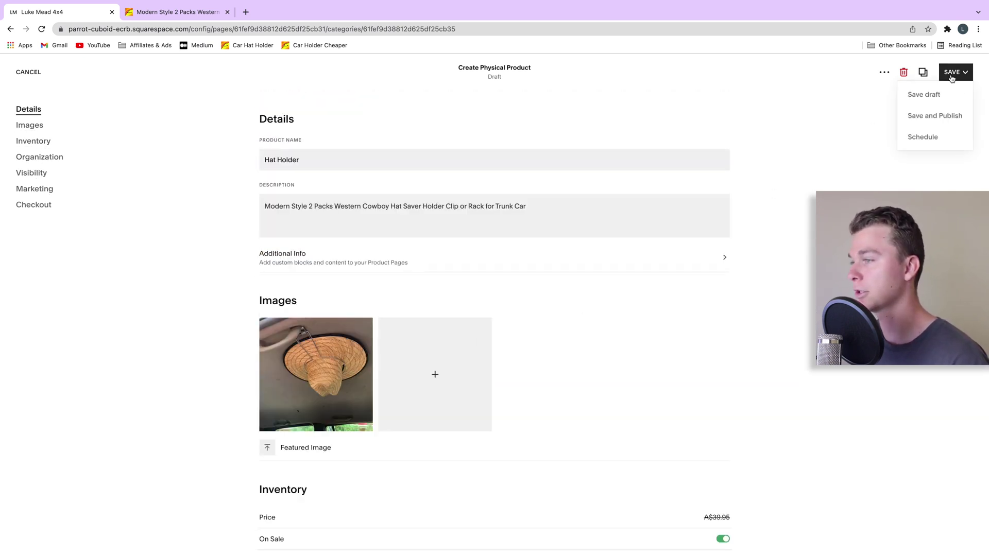
left_click(946, 94)
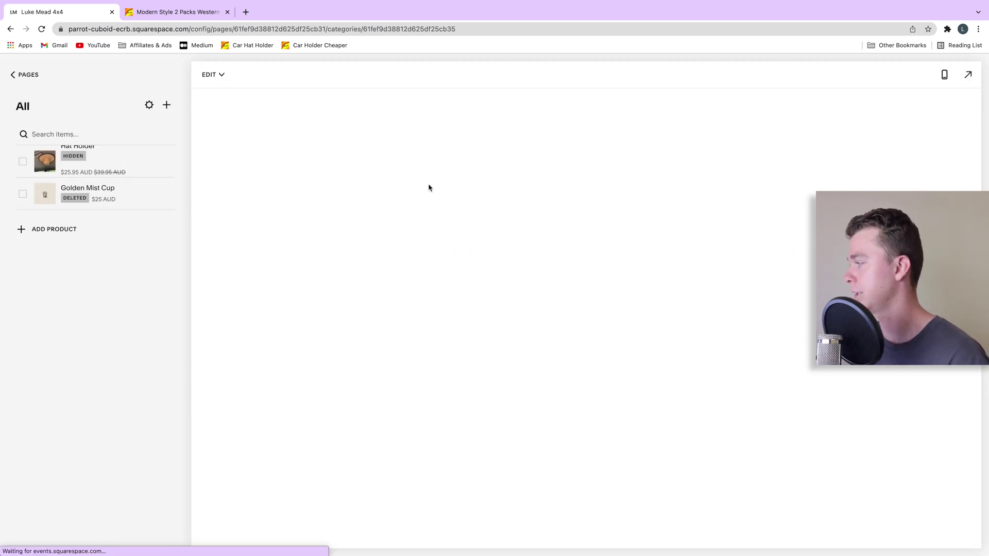
- Turn off Enable Page in Store 2's settings and save
left_click(166, 161)
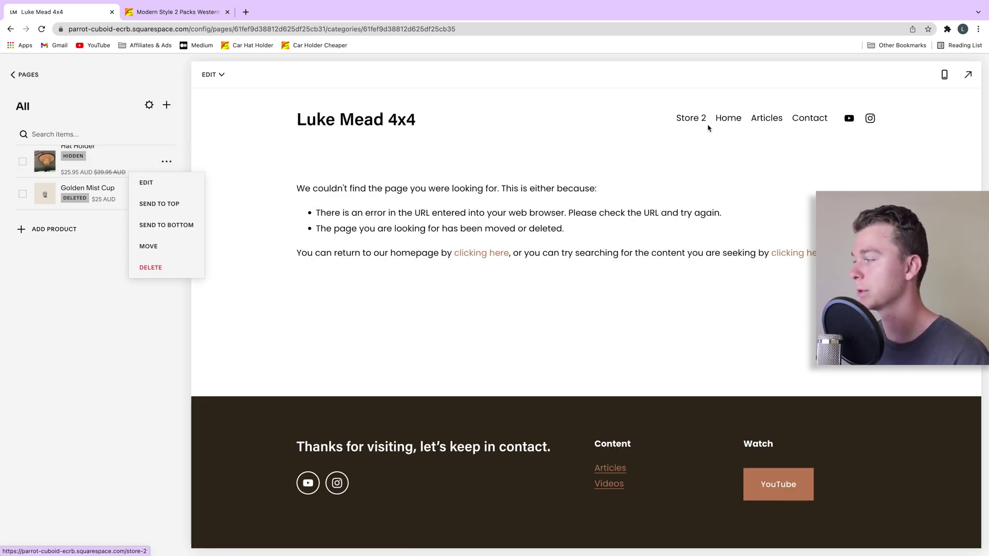
left_click(149, 105)
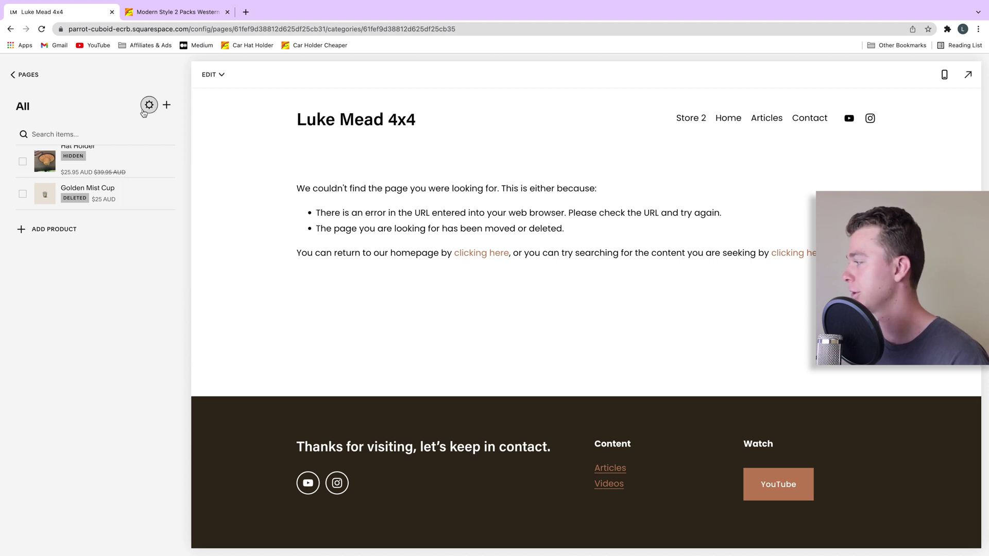
scroll(664, 309, "down", 2)
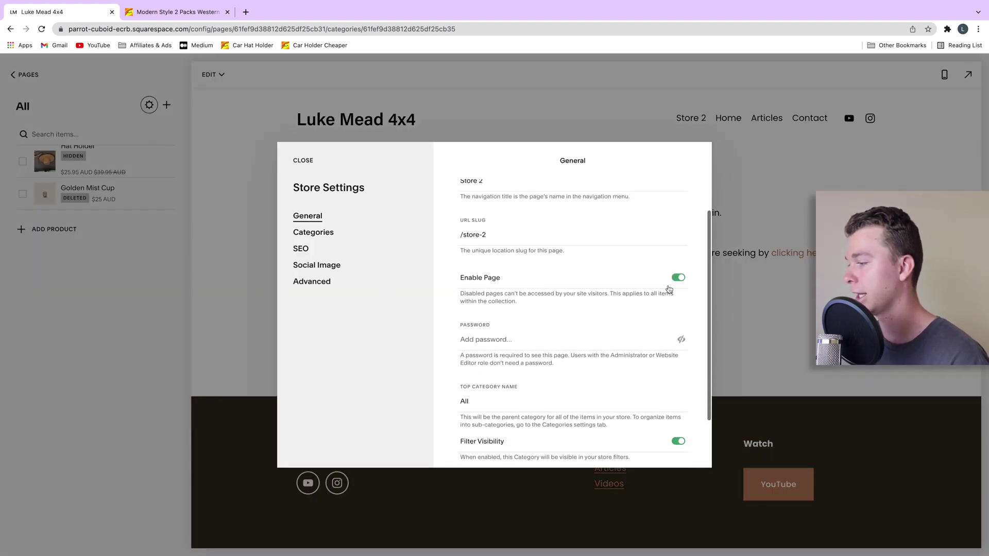
left_click(677, 277)
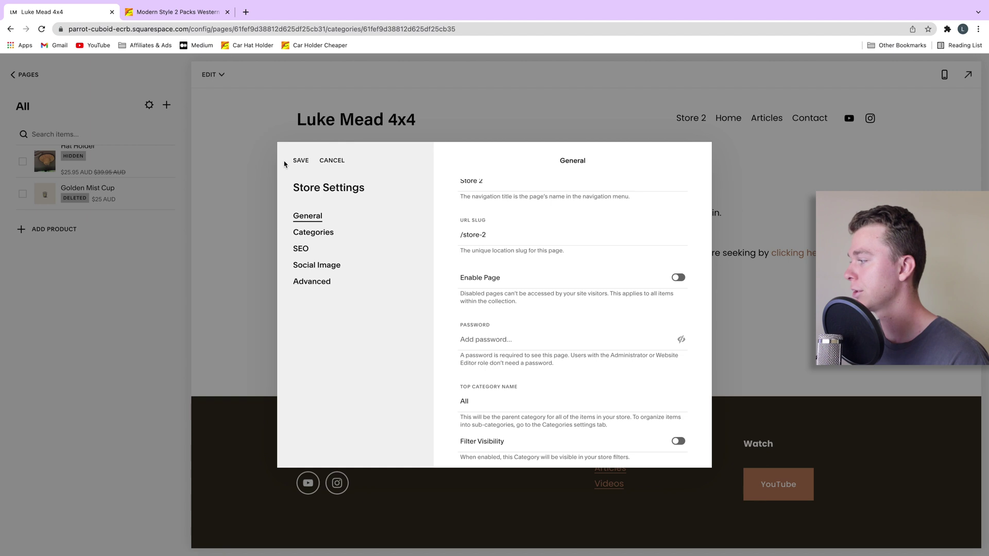
left_click(300, 161)
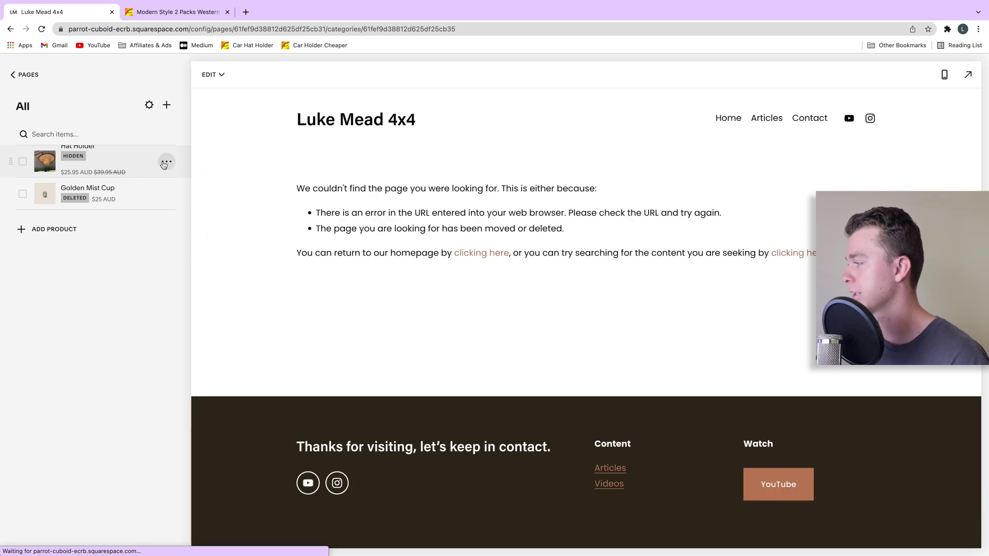
left_click(166, 161)
- Save and publish the Hat Holder product
left_click(149, 184)
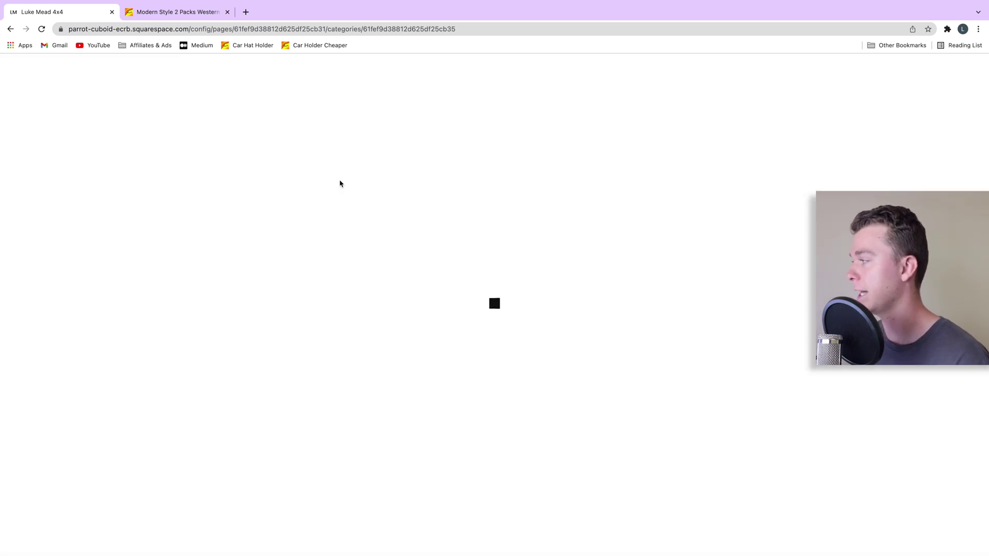
left_click(957, 72)
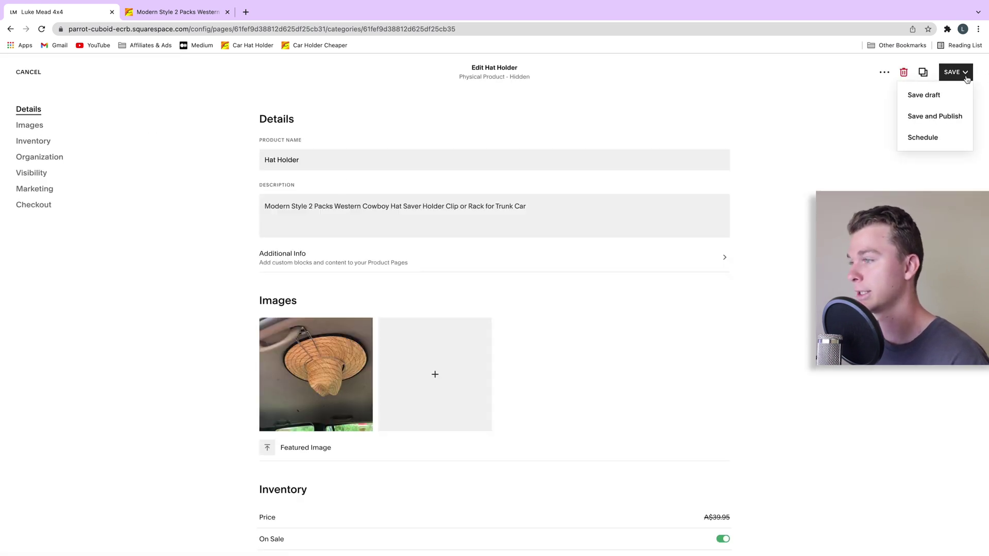
left_click(956, 118)
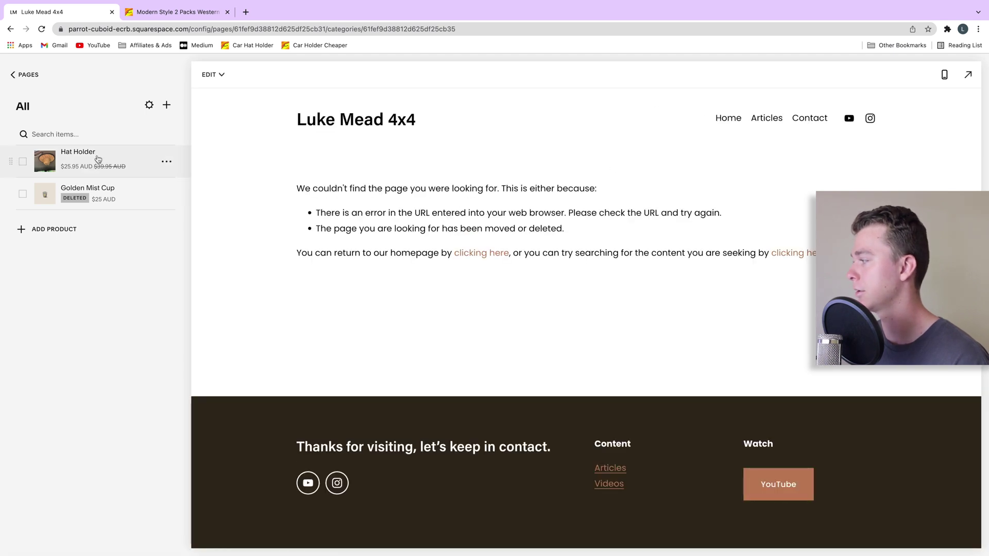
- Preview the Hat Holder page, highlighting its title, sale price and description, then open EDIT
left_click(97, 154, "shift")
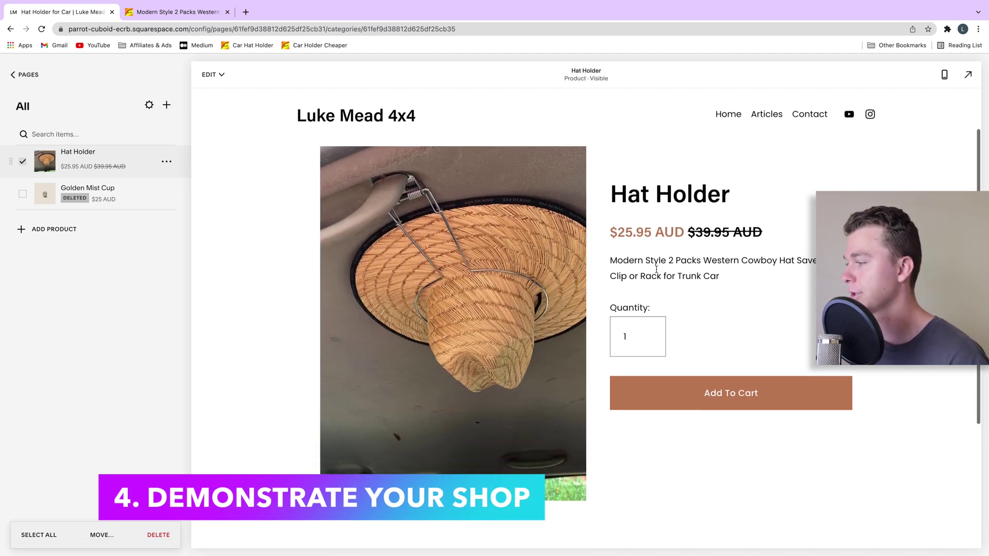
left_click_drag(740, 251, 611, 254)
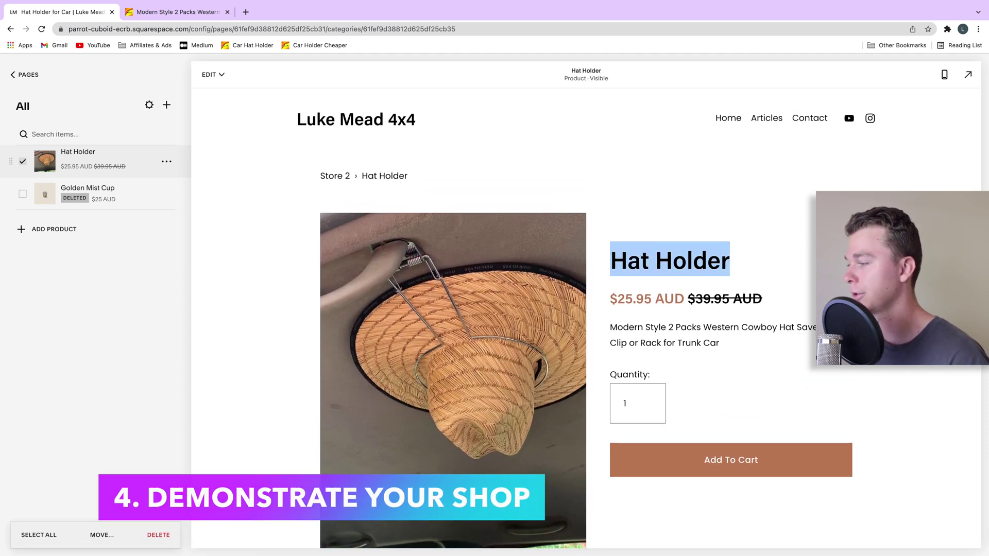
left_click_drag(593, 287, 725, 293)
scroll(737, 293, "down", 2)
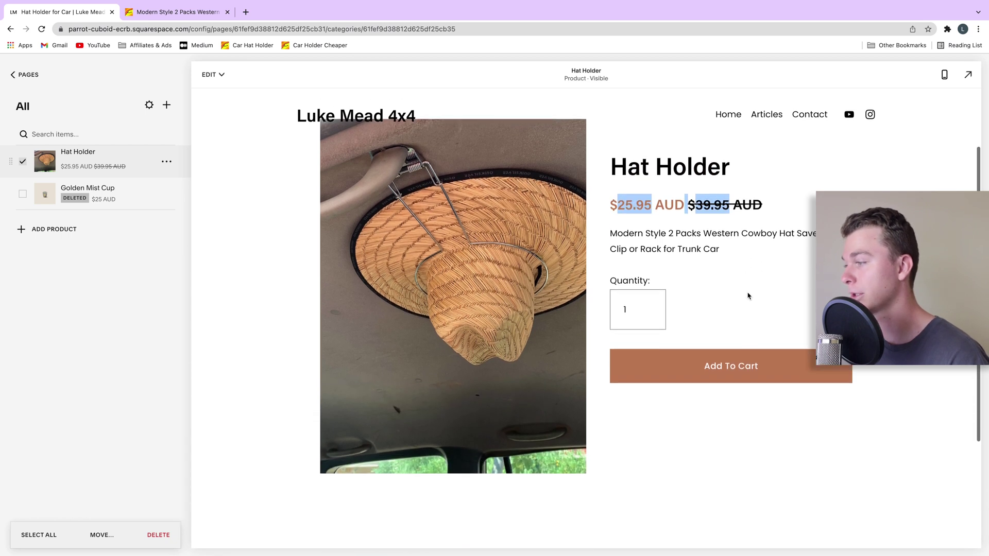
left_click_drag(721, 249, 610, 236)
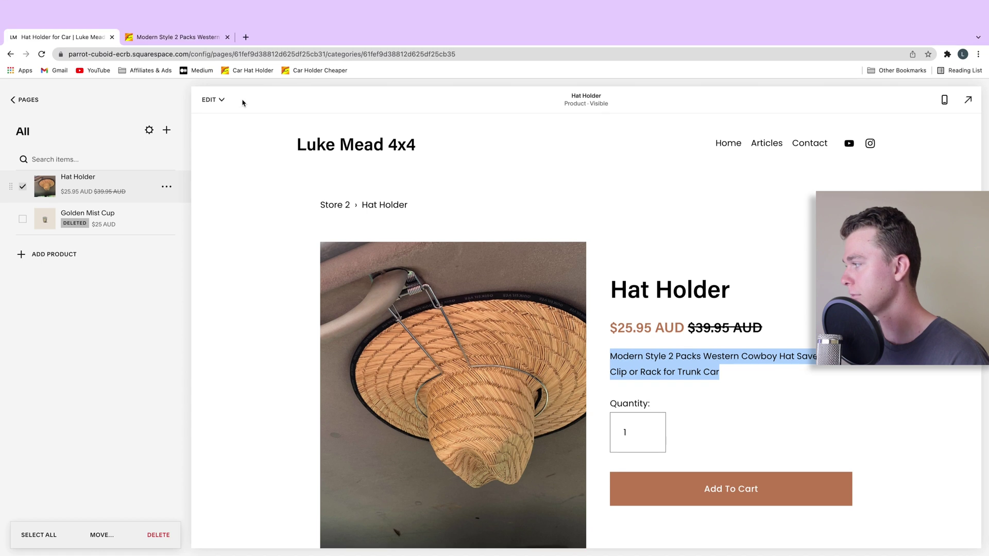
left_click(210, 75)
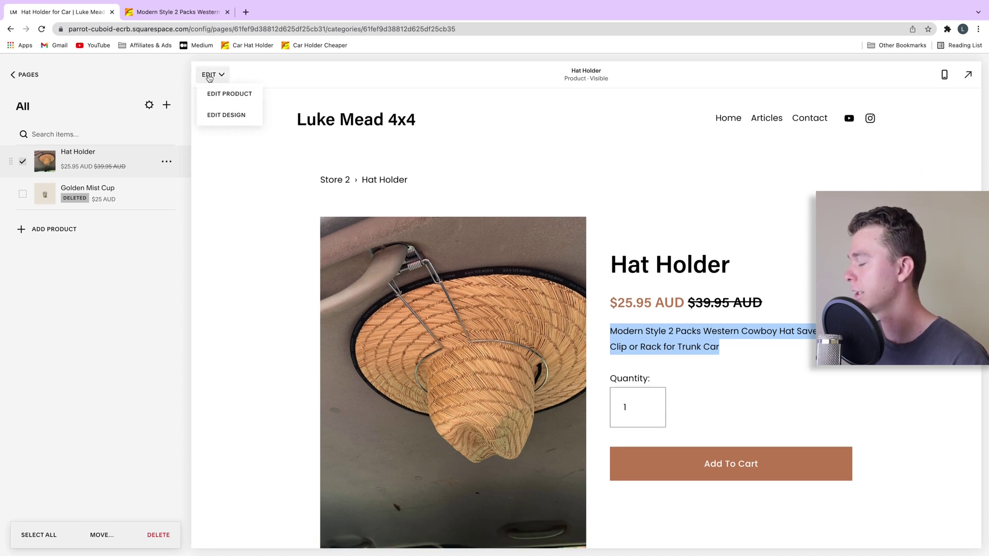
- Open the Hat Holder's empty Additional Info editor via Edit Product
left_click(228, 105)
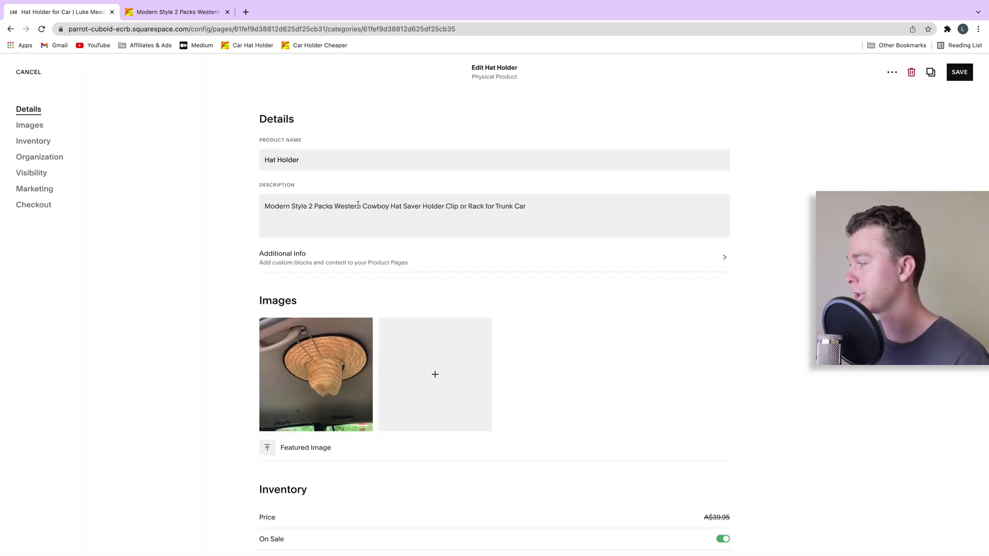
scroll(358, 205, "down", 1)
left_click(463, 232)
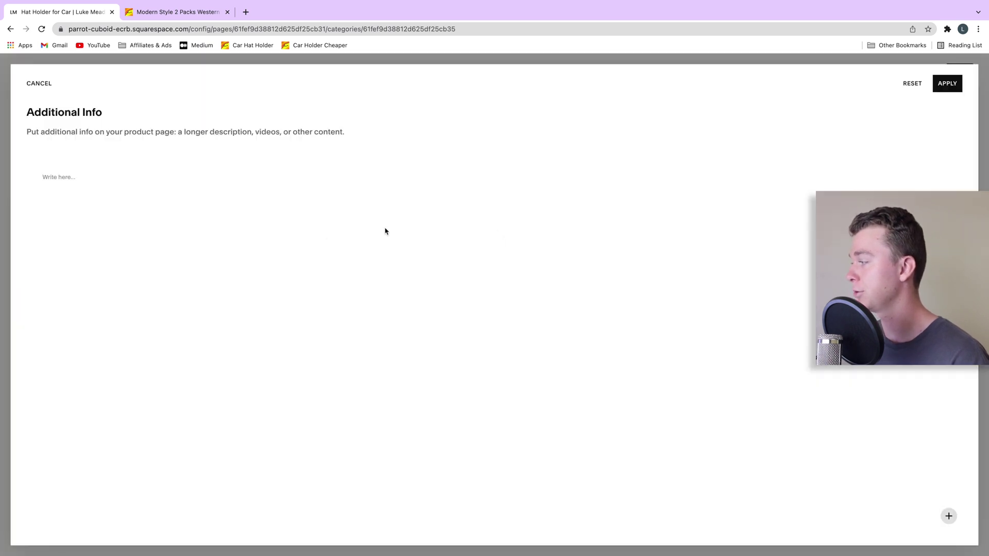
left_click(263, 188)
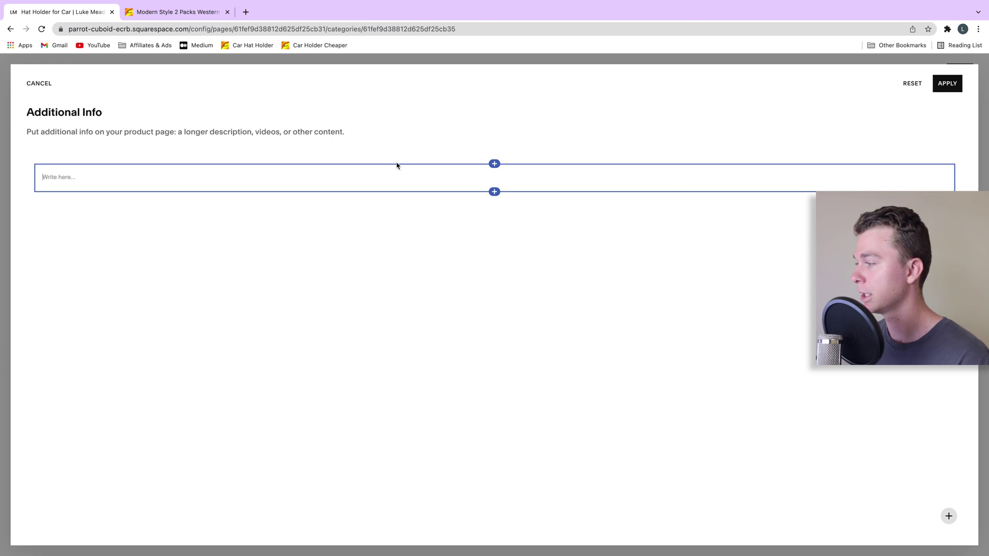
left_click(494, 191)
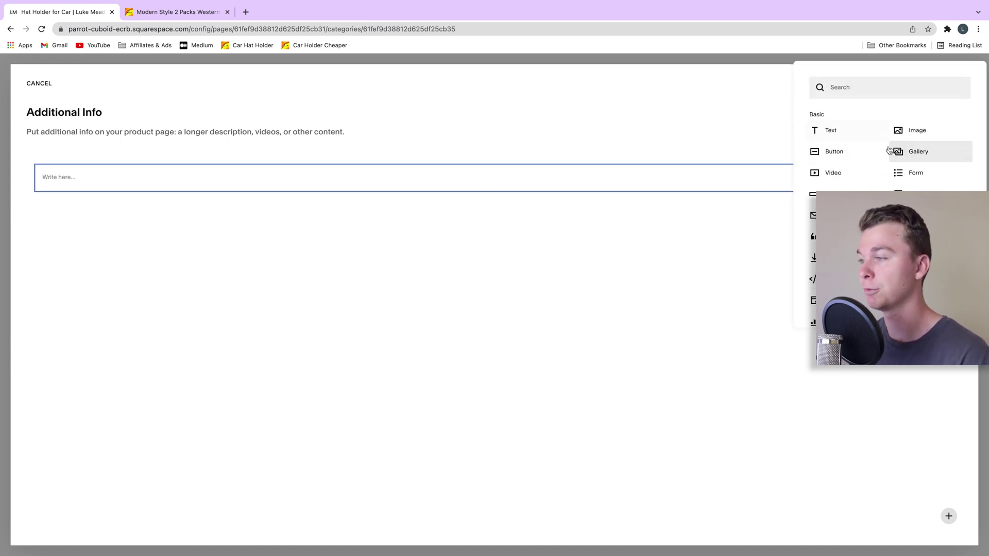
left_click(390, 172)
- Select the spec table on the Alibaba product listing for copying
left_click(181, 14)
scroll(427, 289, "down", 3)
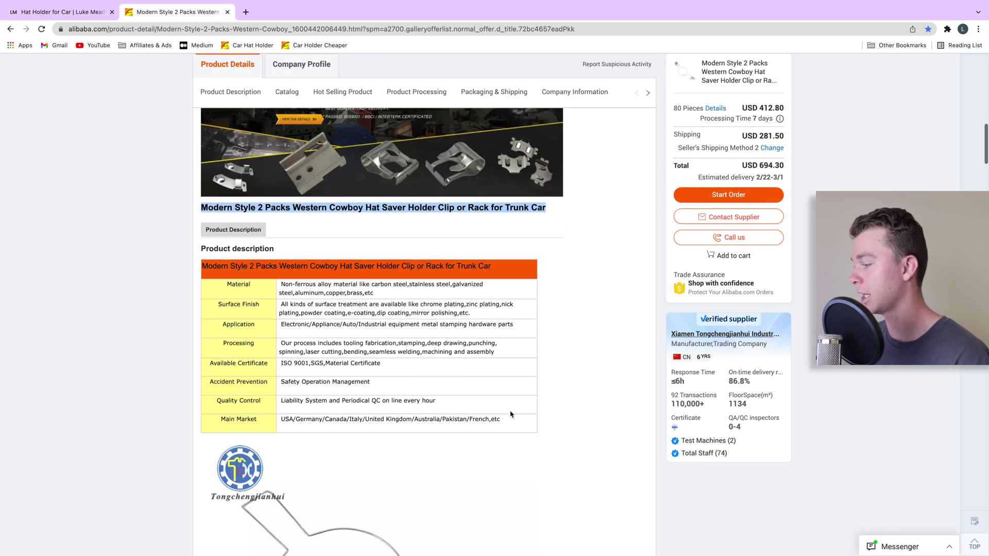
left_click_drag(508, 415, 212, 266)
key("ctrl+c")
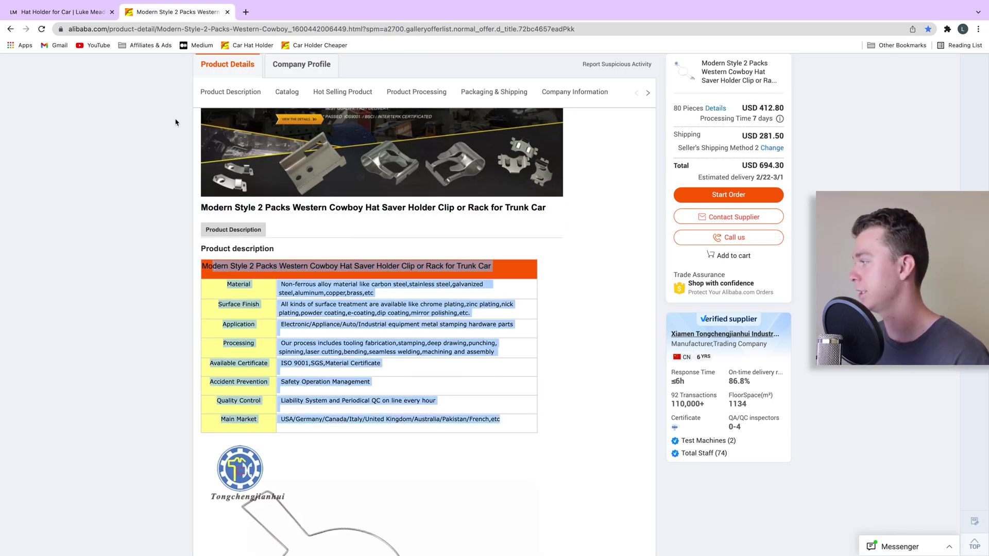
- Paste the Alibaba spec table into Additional Info, apply it and save the product
left_click(65, 12)
left_click(289, 170)
key("ctrl+v")
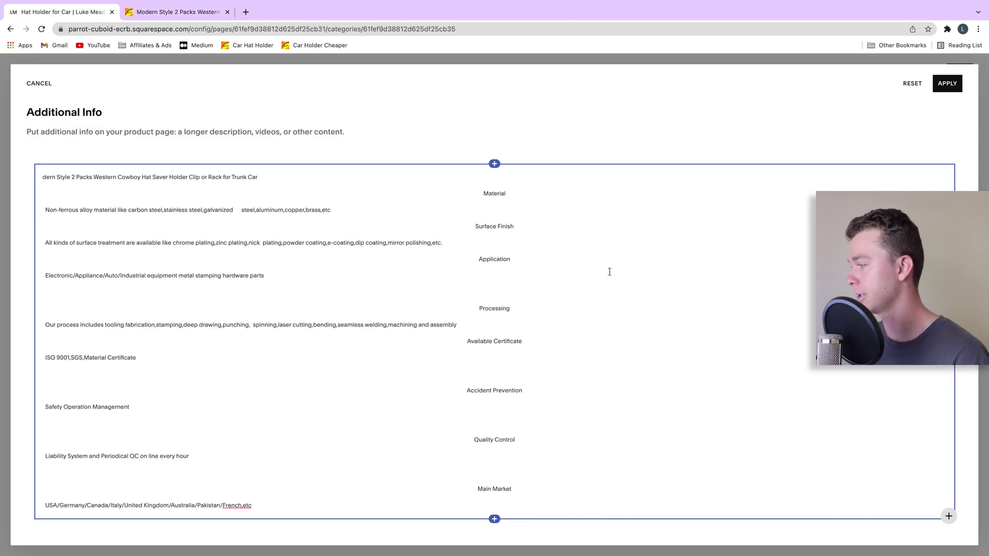
left_click(948, 83)
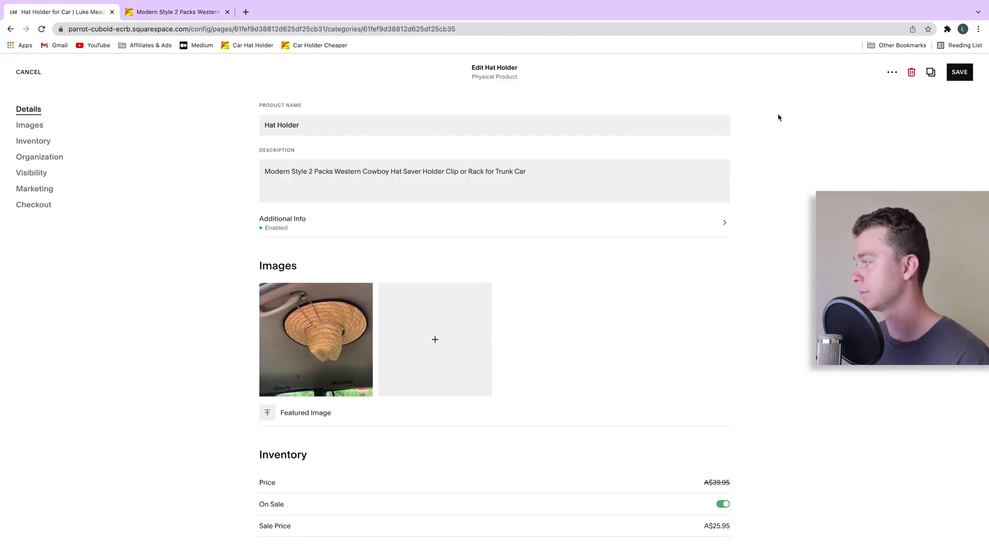
left_click(960, 72)
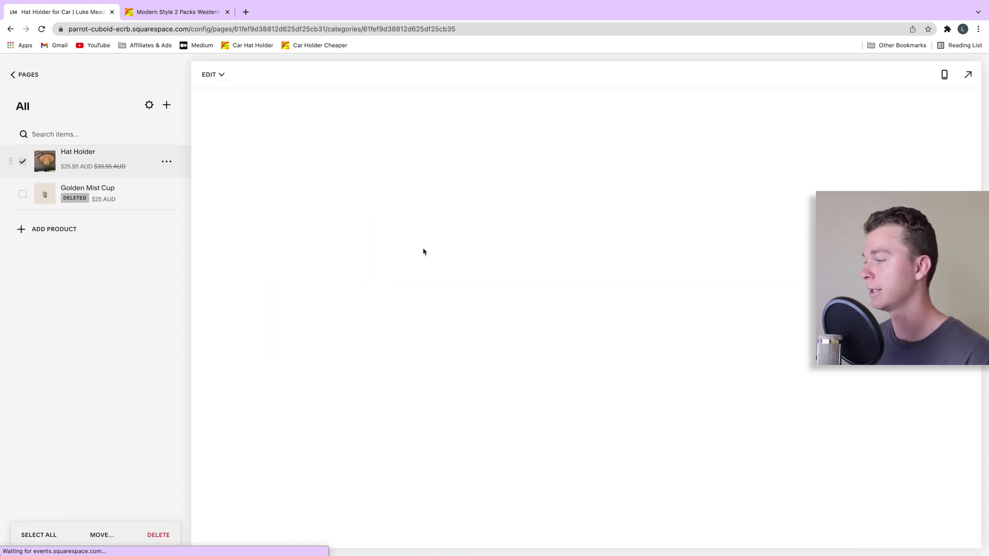
- Review the saved product page and open the site design editor
scroll(746, 325, "down", 10)
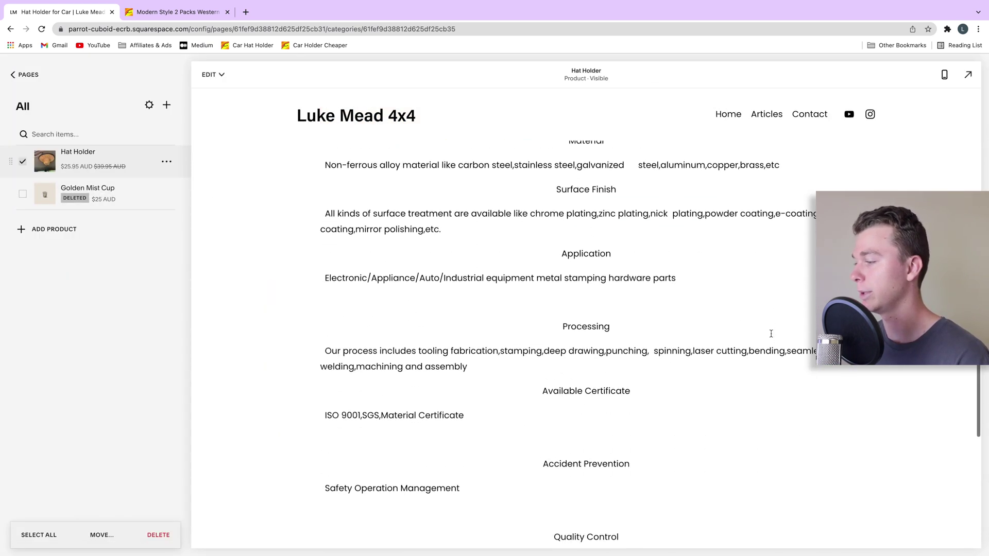
scroll(709, 318, "up", 10)
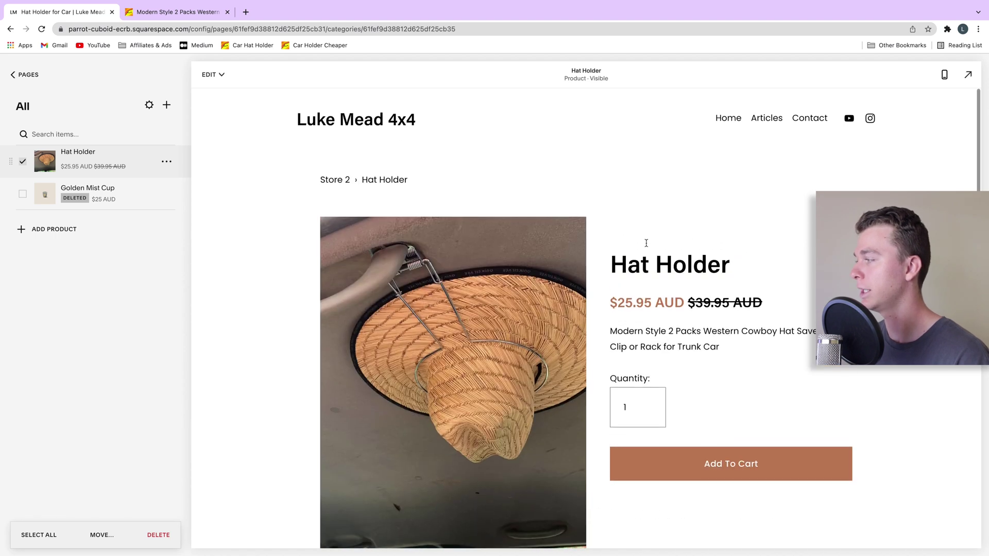
left_click(221, 114)
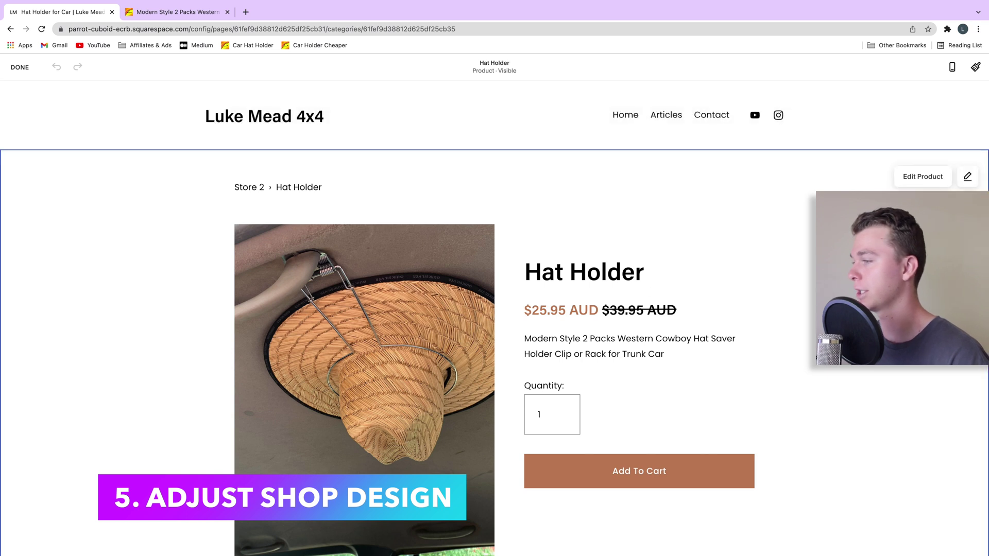
- Switch the product page format to the Half layout and review the result and Gallery Width
left_click(961, 180)
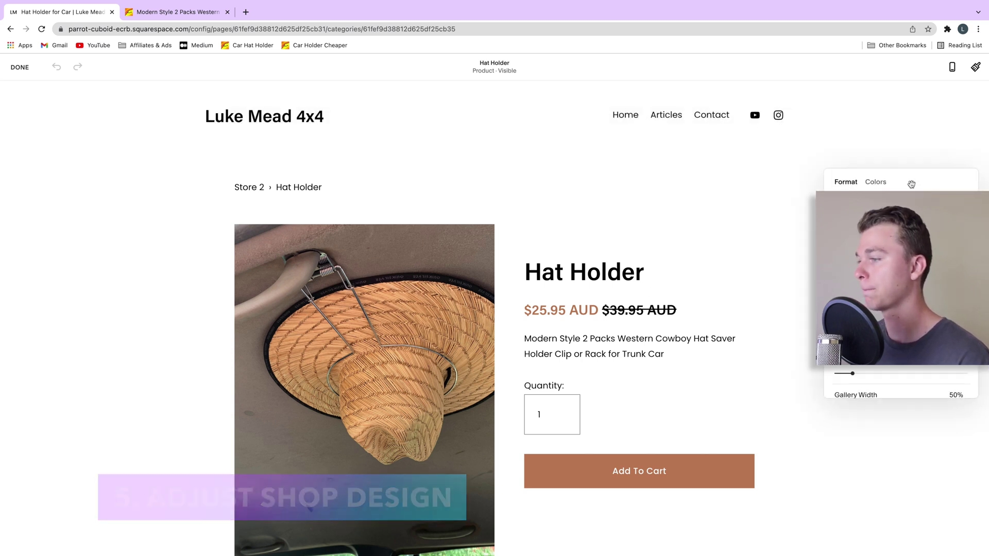
scroll(902, 309, "up", 1)
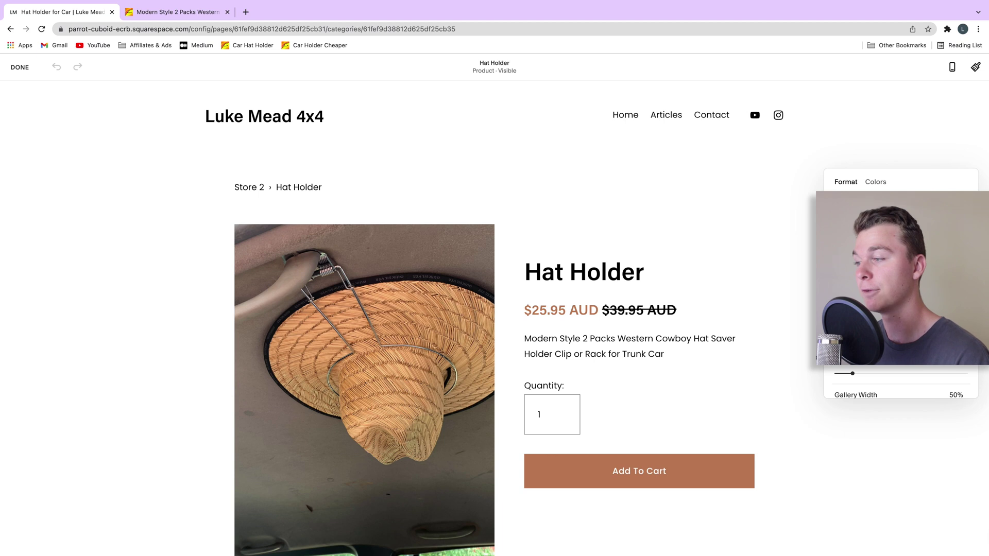
left_click(901, 206)
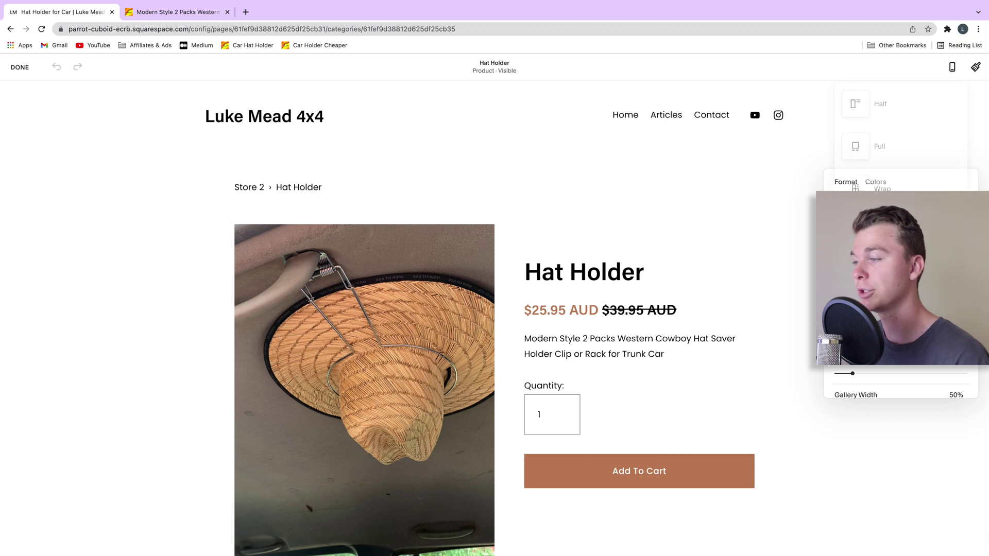
left_click(896, 113)
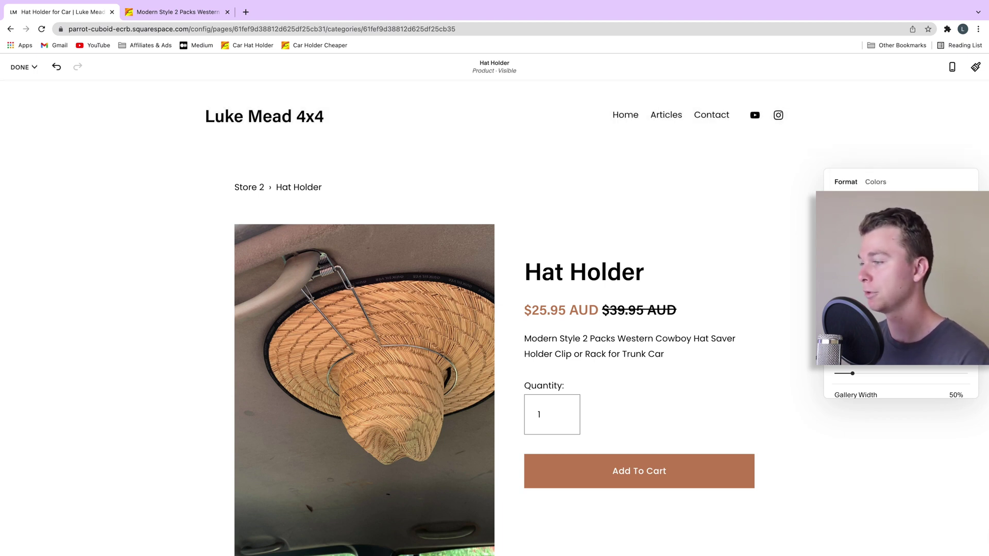
scroll(636, 217, "down", 3)
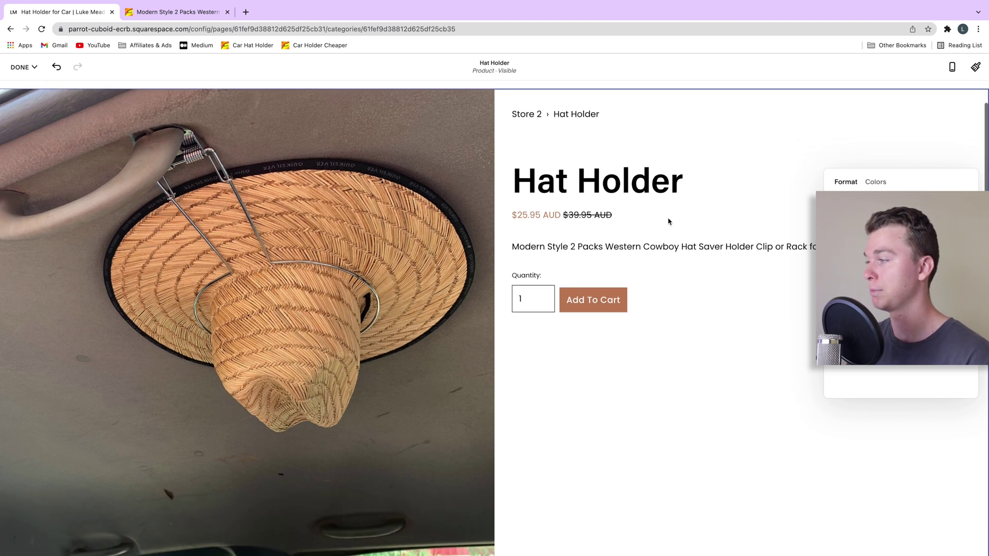
scroll(636, 217, "down", 1)
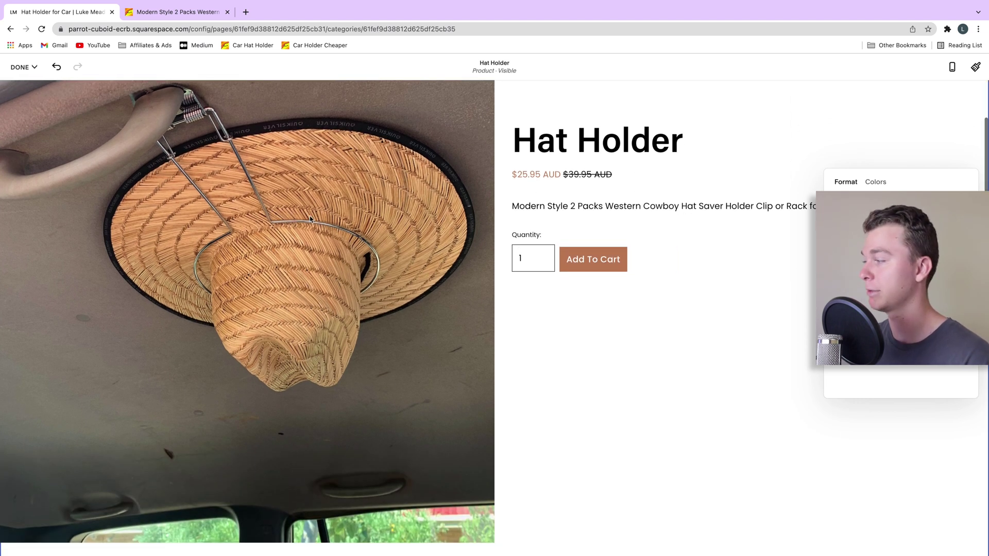
scroll(310, 215, "down", 1)
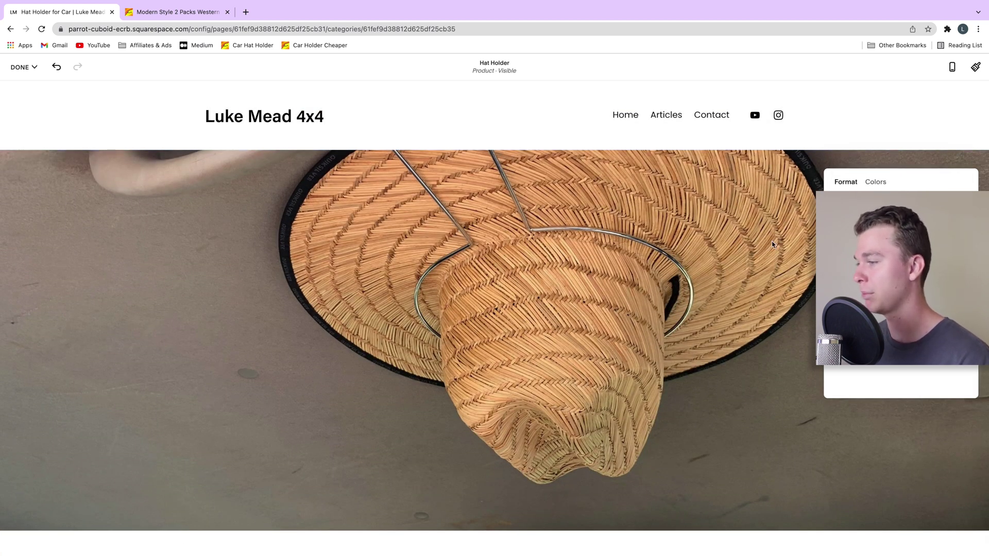
scroll(651, 246, "down", 2)
scroll(592, 204, "down", 5)
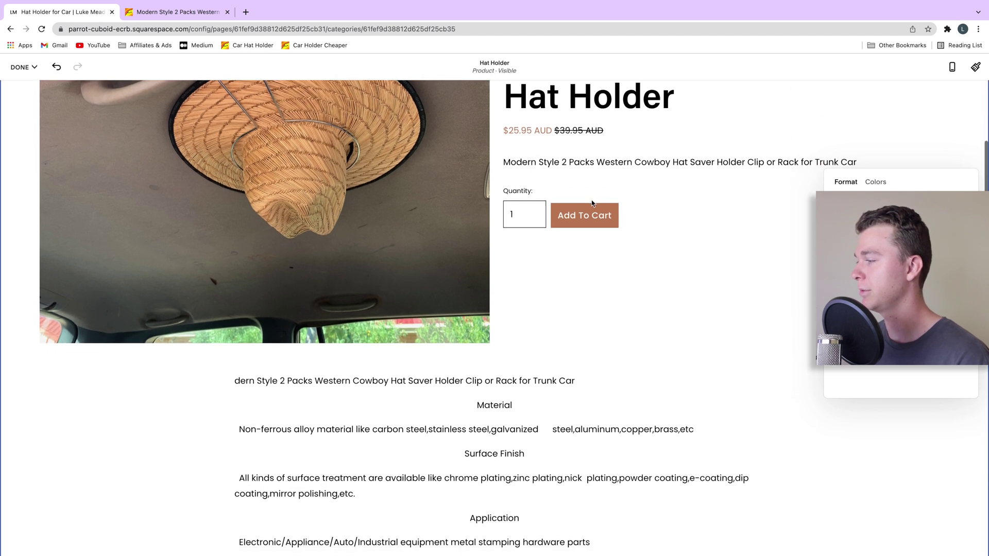
scroll(756, 330, "up", 2)
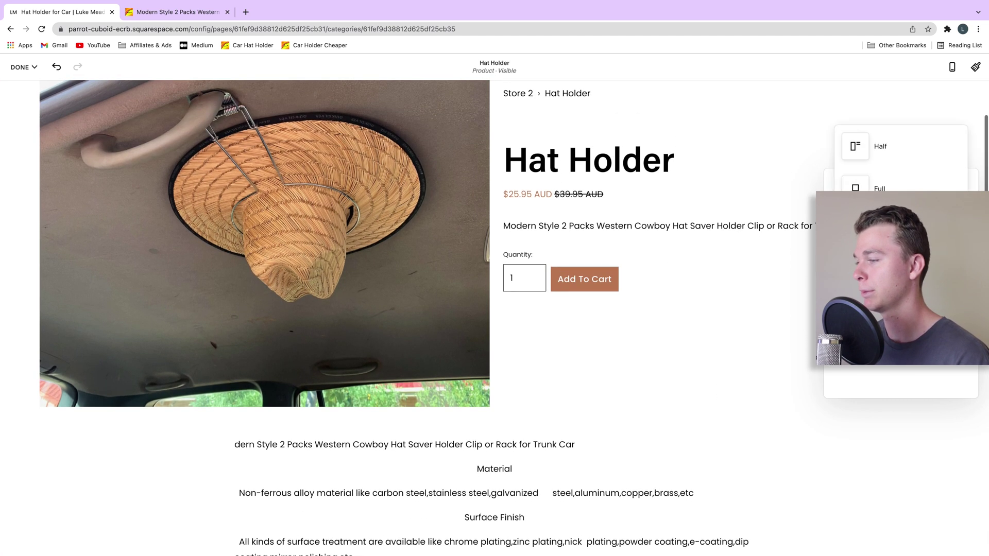
scroll(683, 291, "up", 1)
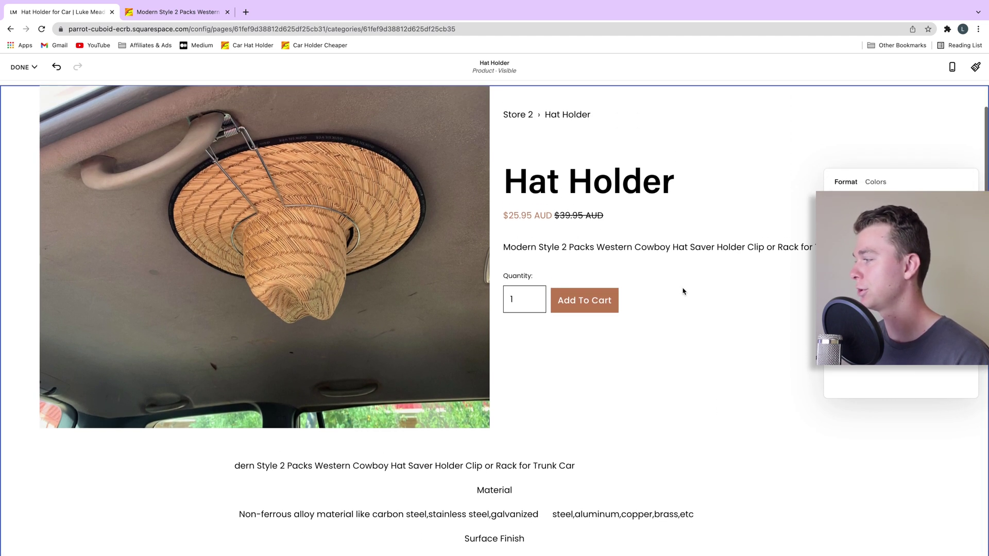
scroll(671, 183, "down", 3)
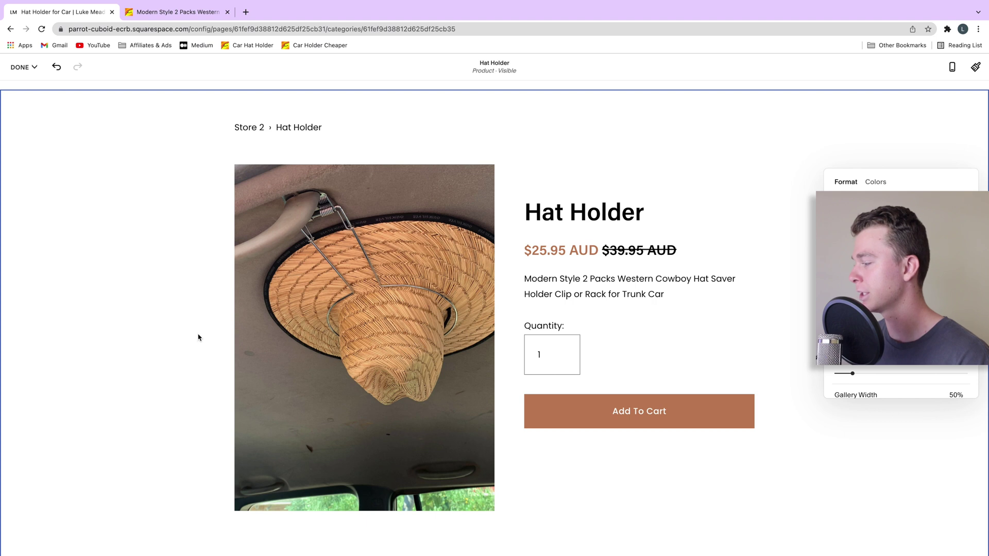
scroll(619, 330, "down", 2)
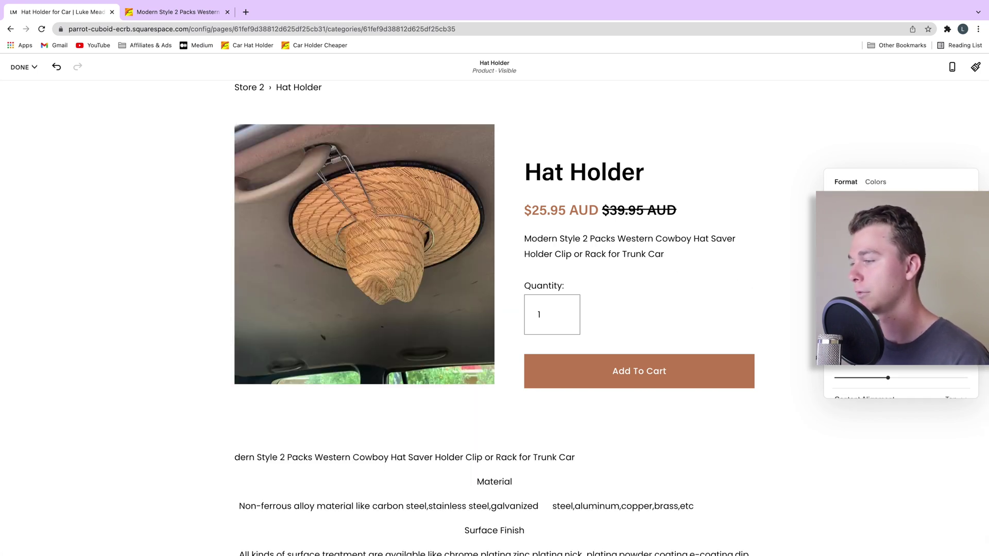
- Check the image's Hover Action options, leaving it at None
scroll(901, 381, "down", 5)
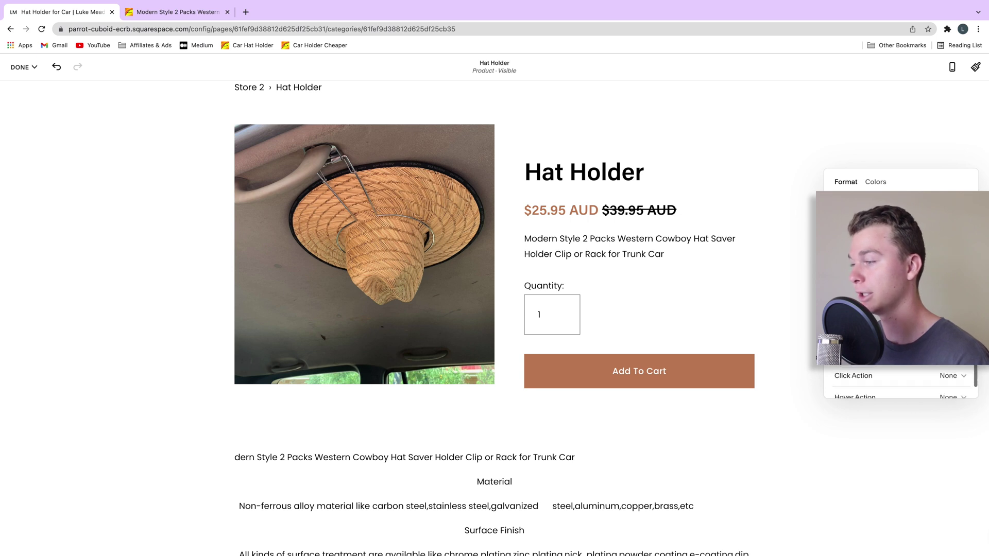
scroll(901, 382, "down", 1)
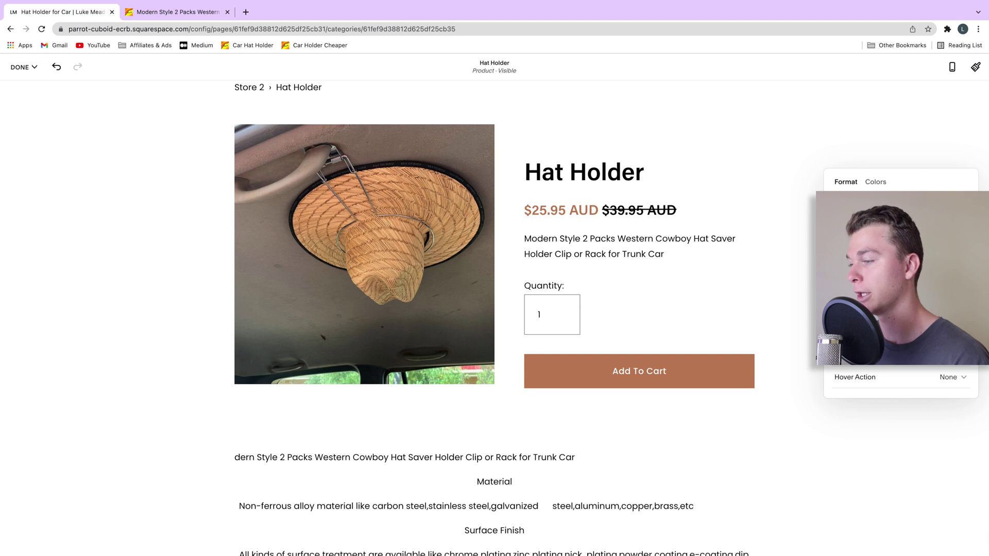
scroll(901, 381, "down", 1)
left_click(945, 372)
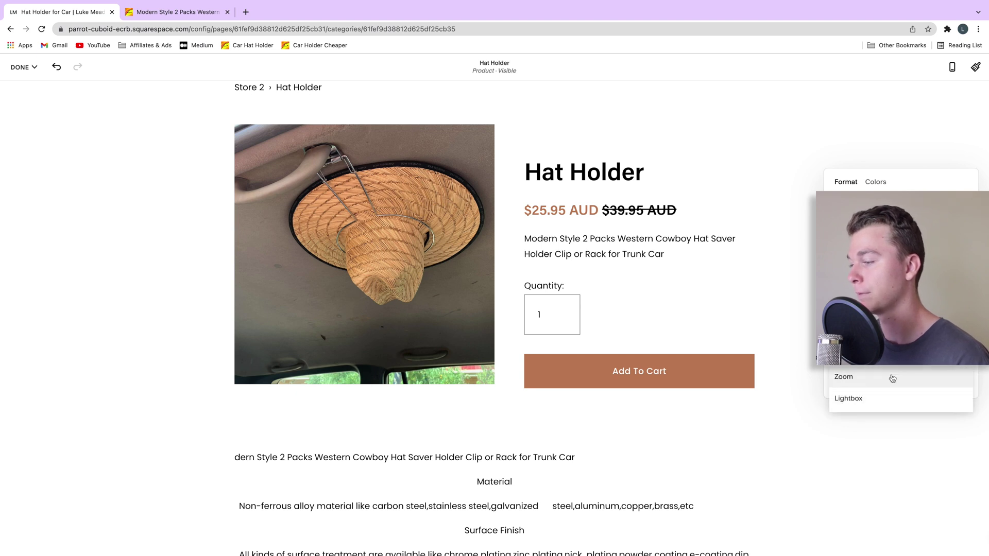
left_click(786, 257)
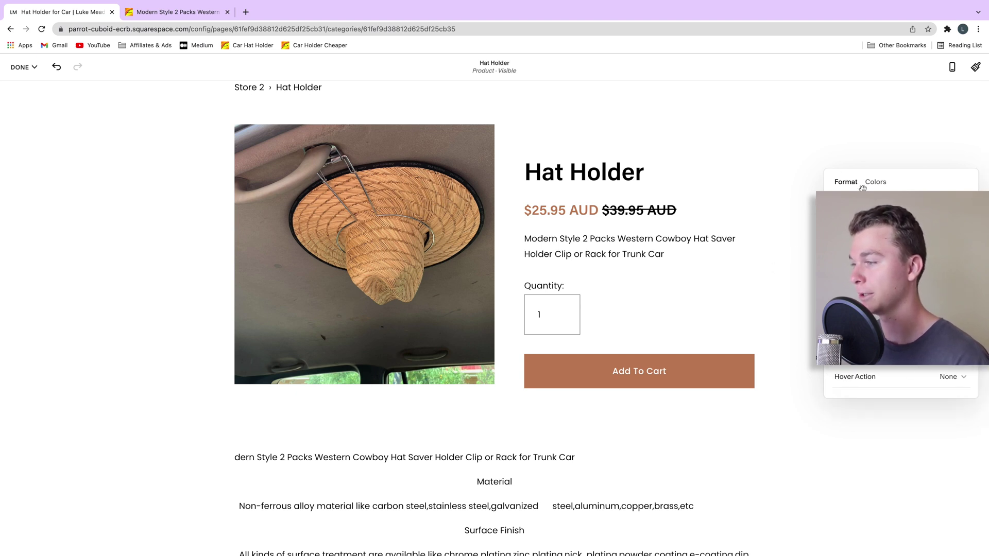
- Review the section's Colors options, then finish editing to bring up save or discard
left_click(875, 182)
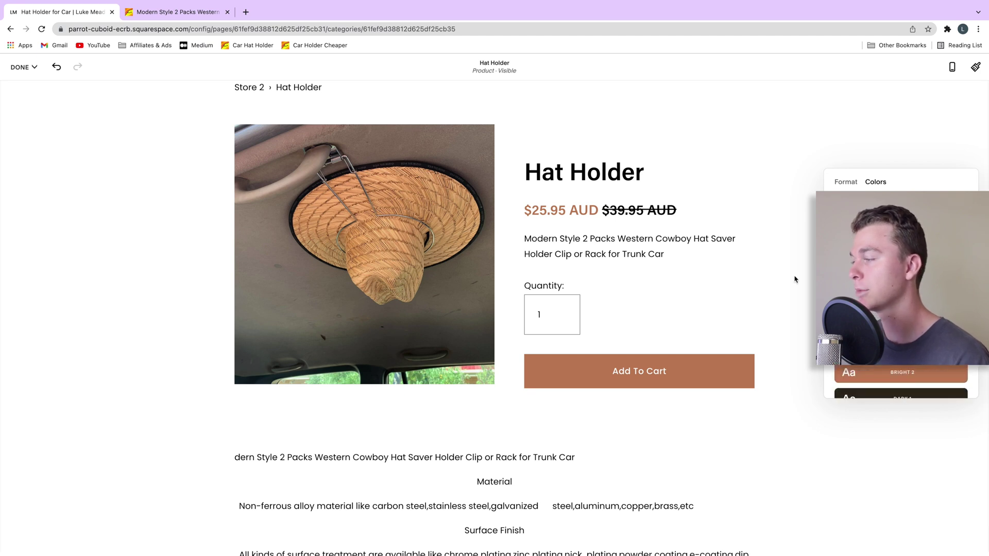
scroll(795, 279, "up", 2)
scroll(752, 255, "down", 4)
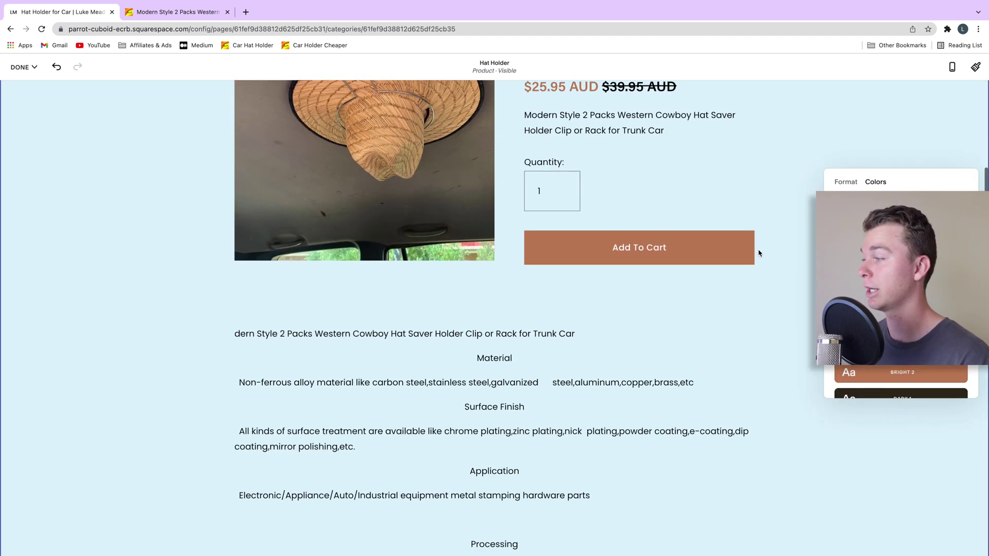
scroll(759, 249, "up", 4)
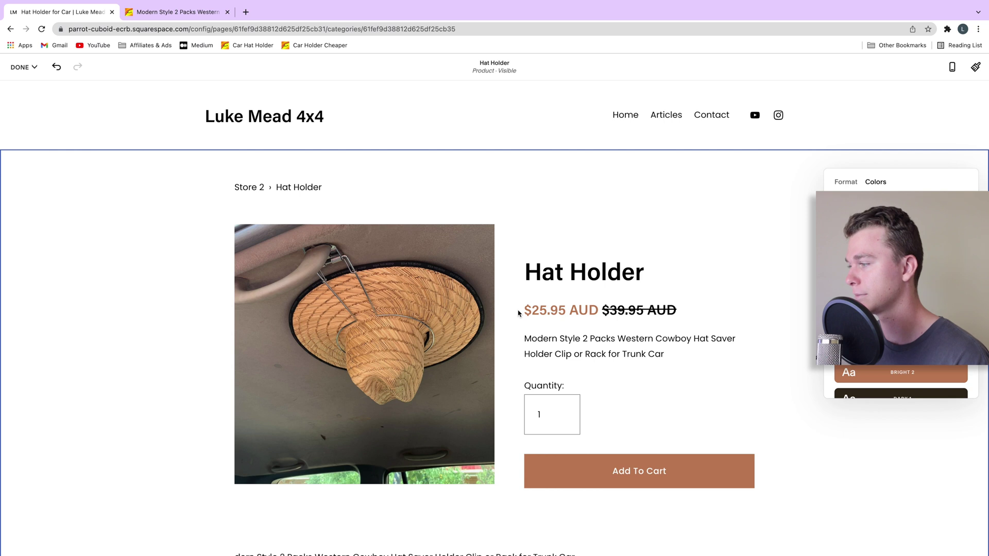
left_click(686, 280)
left_click(23, 67)
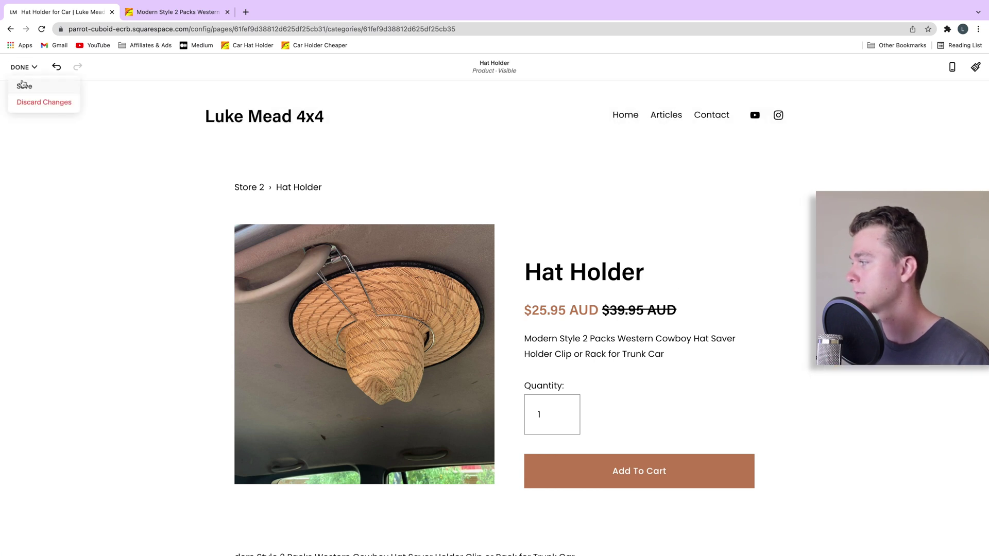
- Save the page edits and change the store's SEO title to 'Shop'
left_click(30, 78)
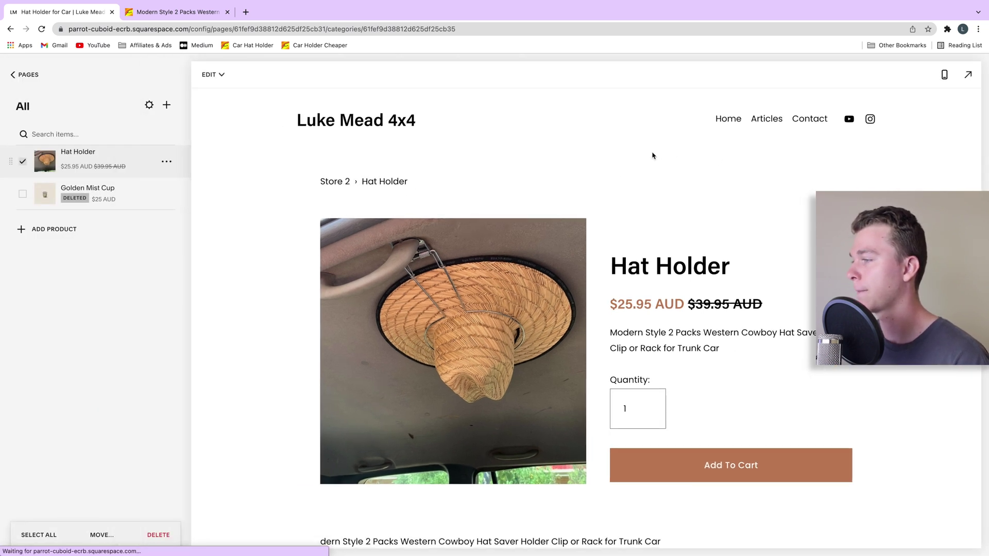
left_click(148, 106)
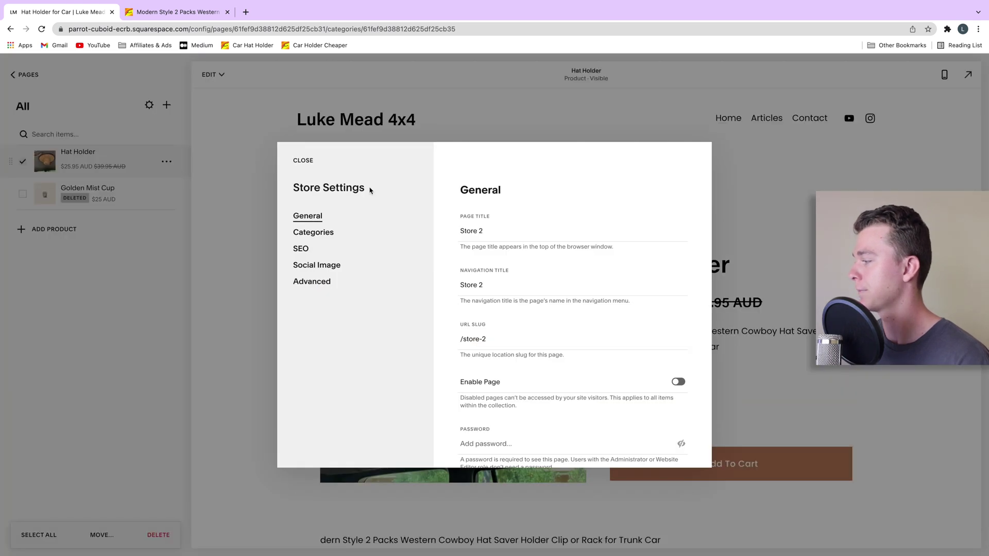
left_click(326, 287)
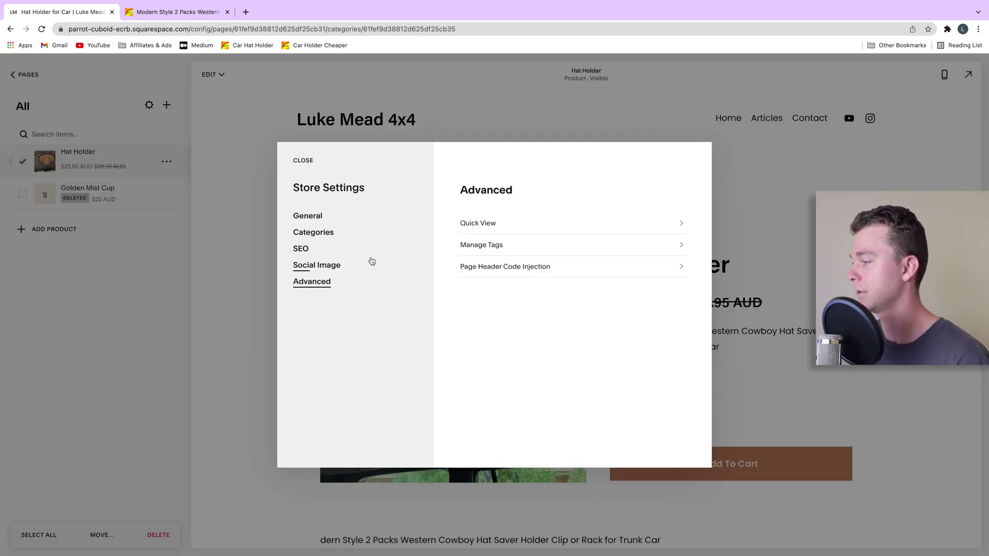
left_click(323, 250)
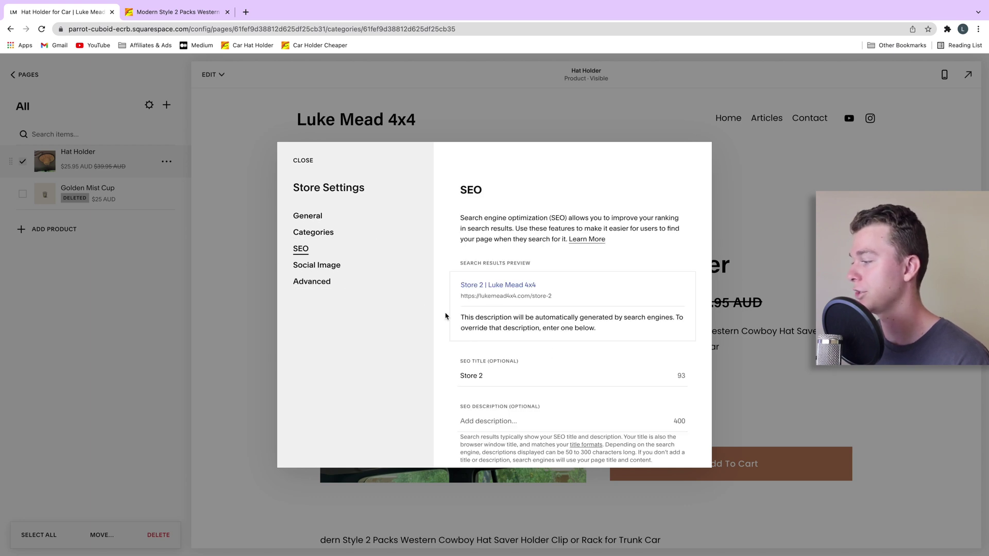
left_click(480, 372)
key("super+a")
type("Shop")
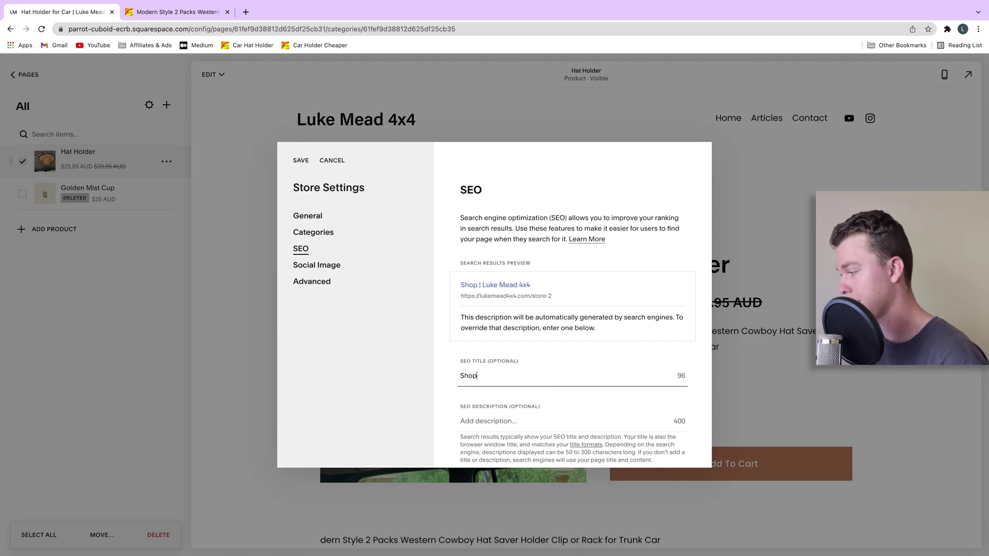
- Check the store's General settings and URL slug, then save the store settings
scroll(526, 387, "down", 2)
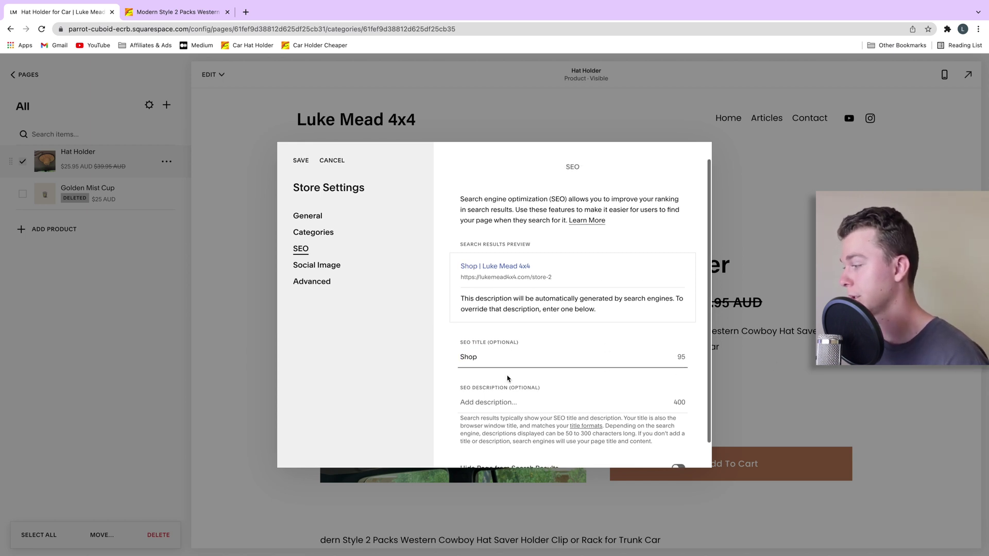
left_click(318, 218)
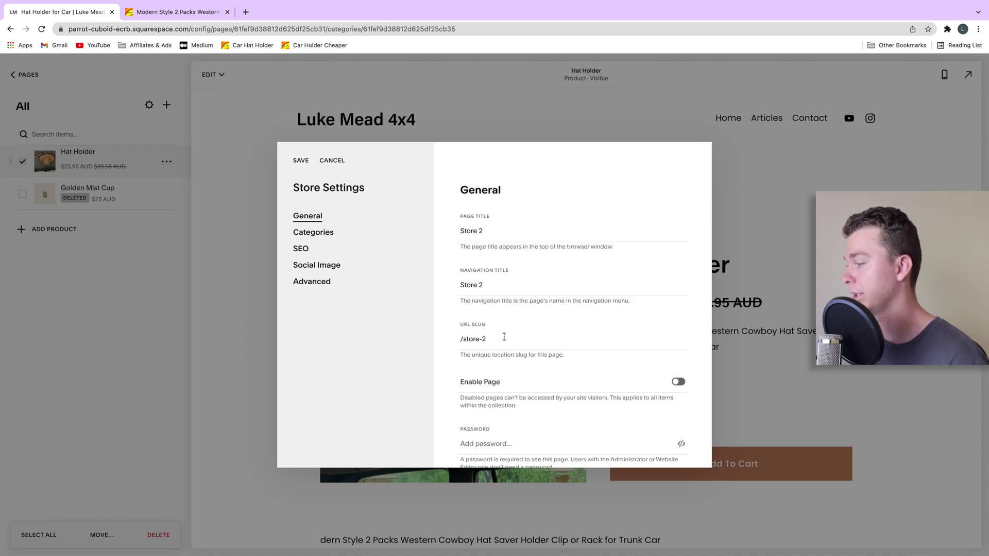
left_click_drag(505, 338, 433, 341)
scroll(644, 334, "down", 5)
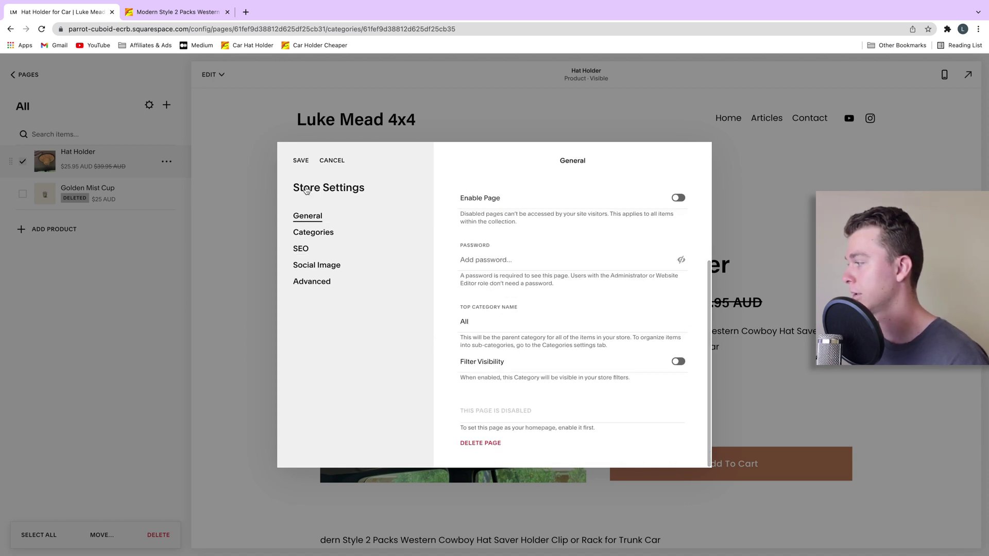
left_click(302, 162)
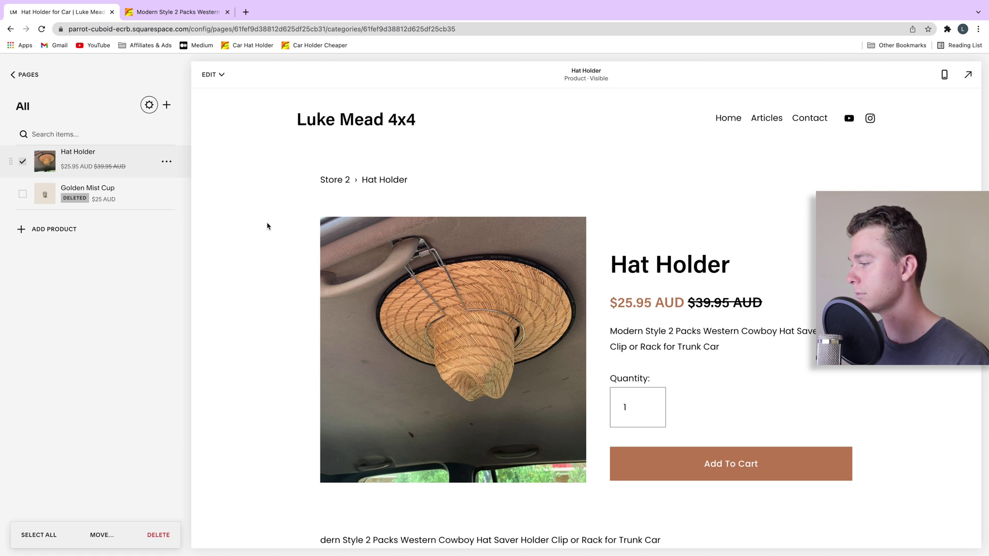
- Switch to the mobile preview and scroll through the Hat Holder page
scroll(307, 238, "down", 3)
scroll(306, 239, "down", 8)
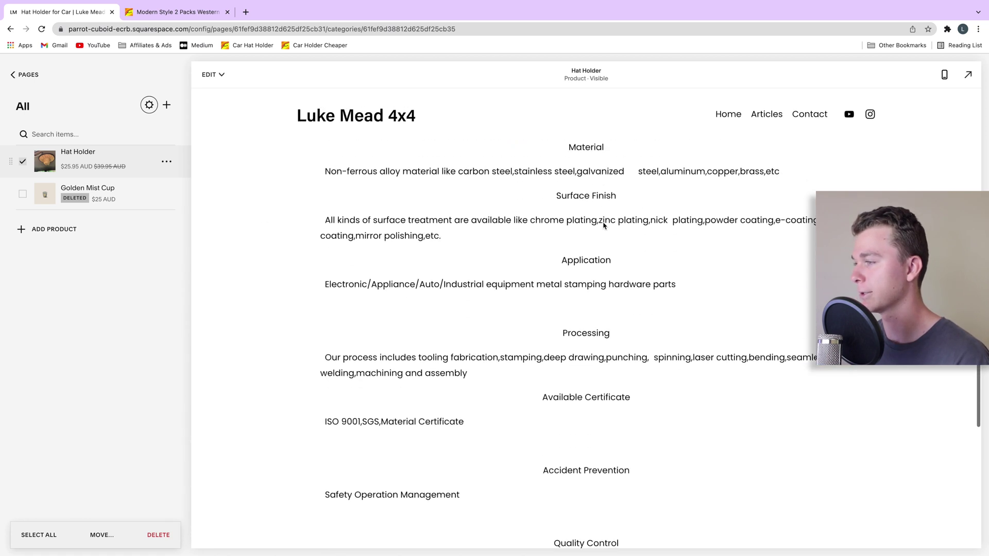
left_click(944, 74)
scroll(613, 260, "up", 10)
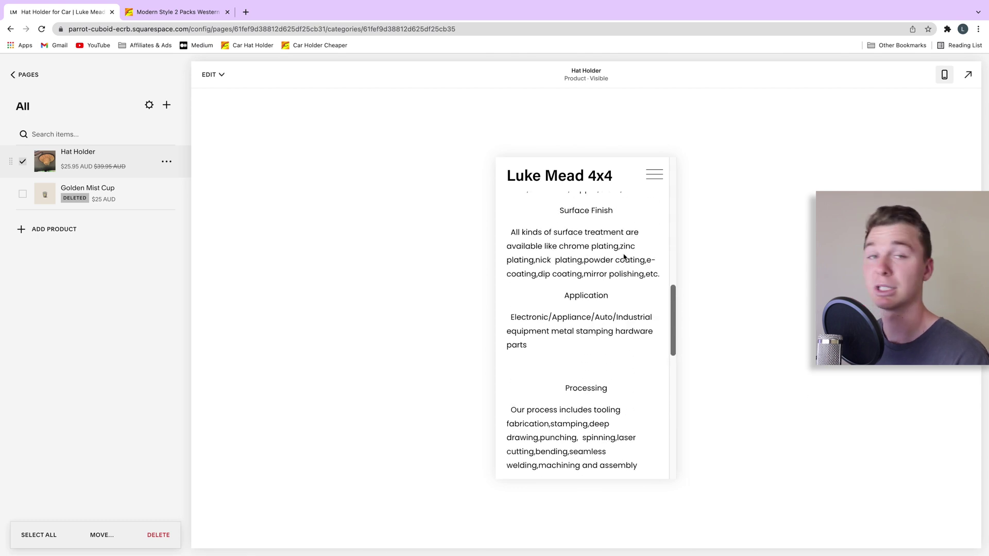
scroll(623, 254, "down", 3)
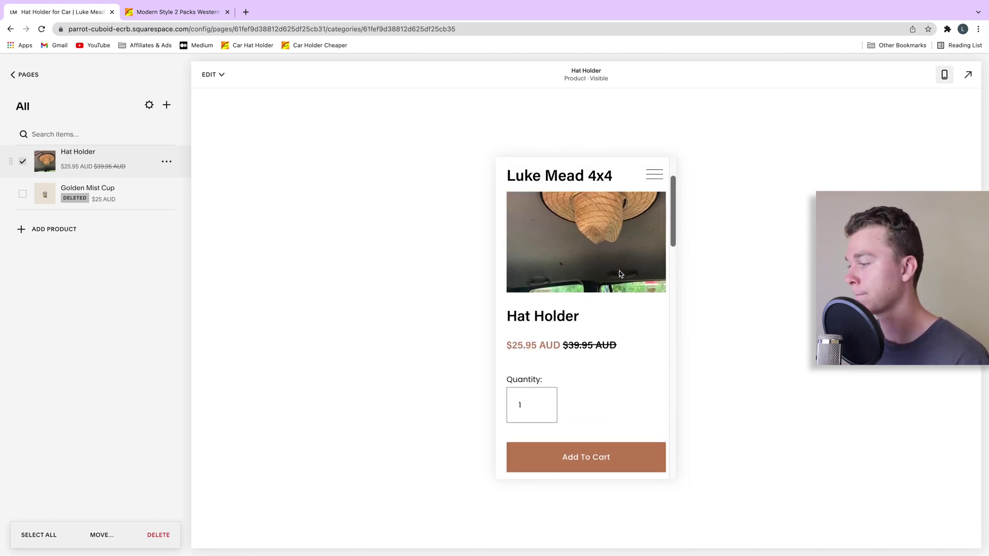
scroll(620, 270, "up", 3)
scroll(624, 296, "down", 1)
scroll(631, 314, "down", 5)
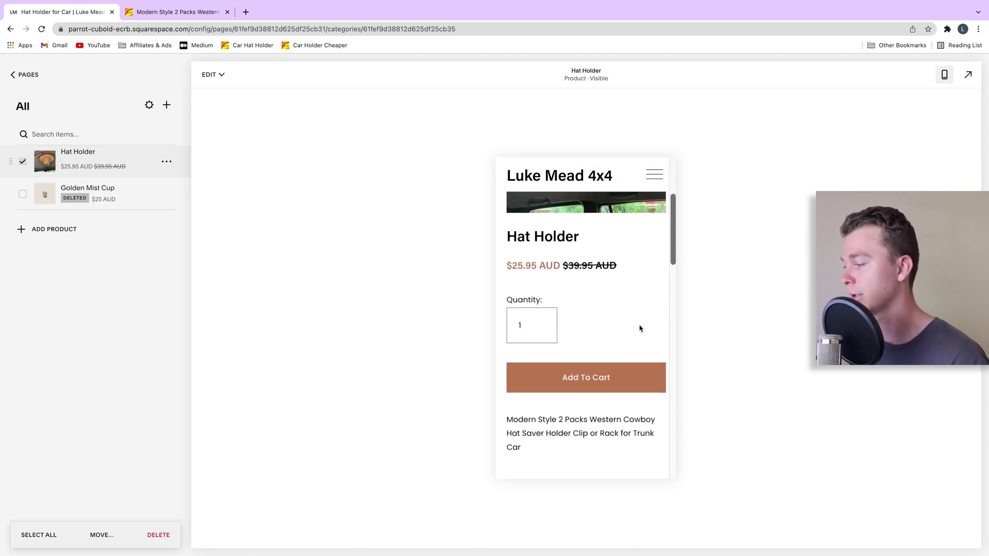
scroll(642, 324, "up", 2)
scroll(643, 325, "up", 3)
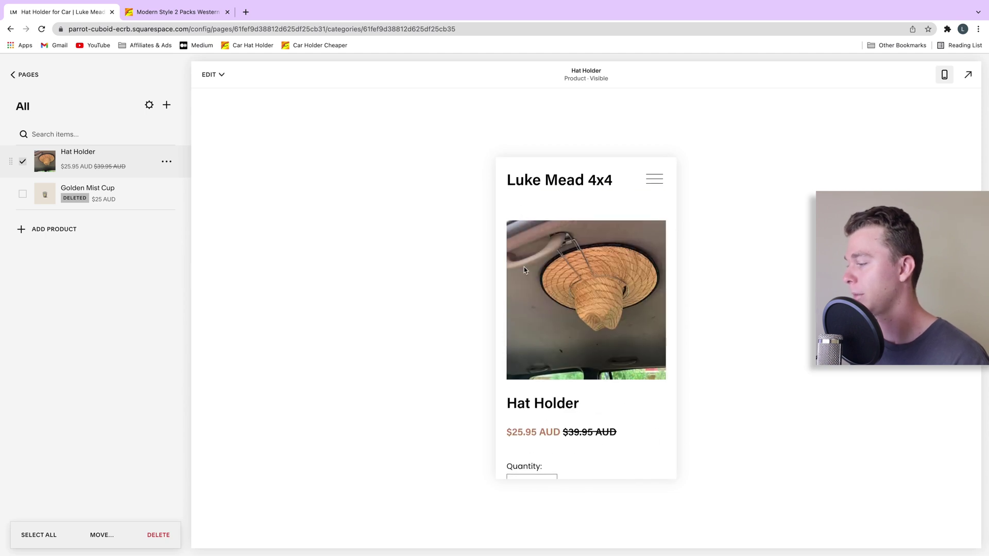
scroll(577, 343, "down", 2)
left_click_drag(613, 386, 472, 326)
scroll(608, 330, "down", 3)
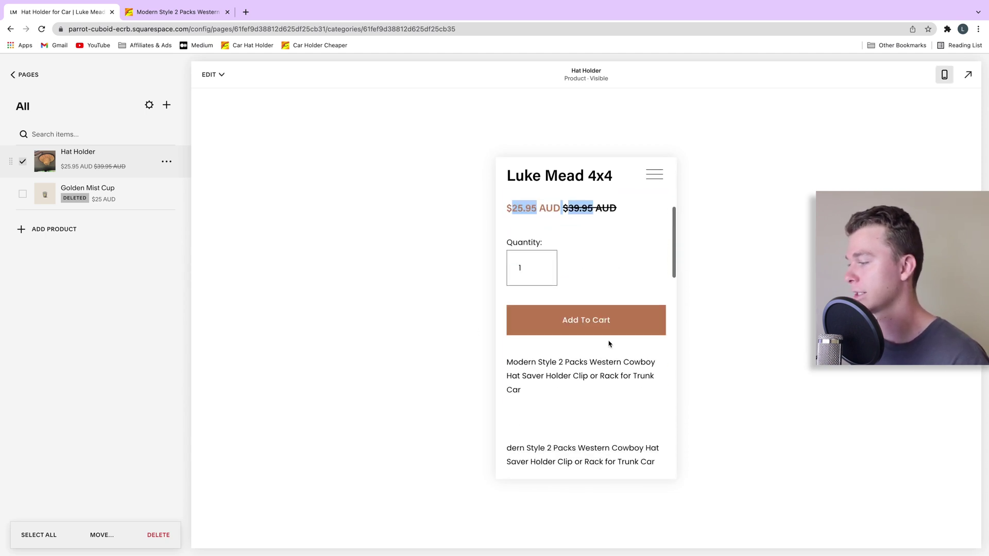
- Test the quantity spinner, raising it to 2 and back to 1, then review the specs
left_click(541, 266)
left_click(542, 272)
left_click(625, 279)
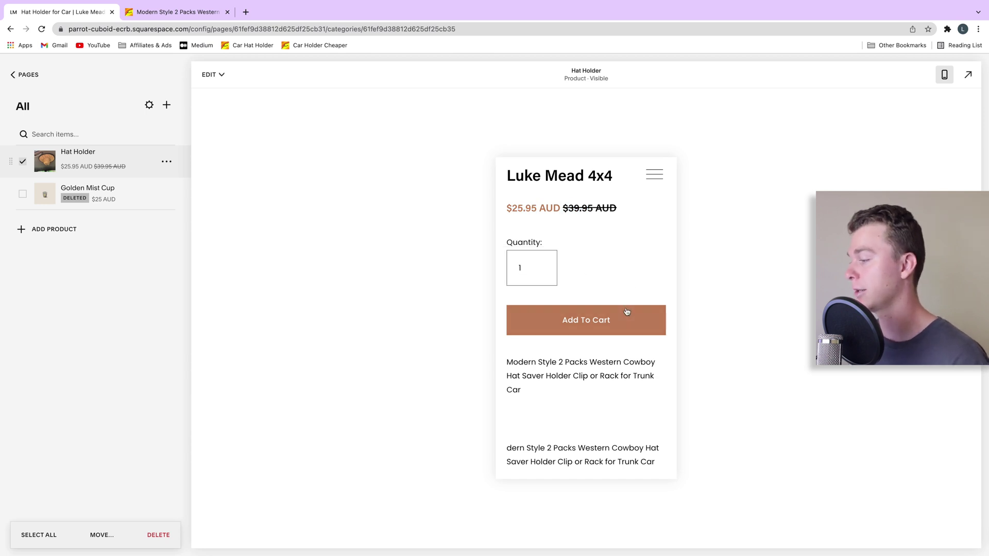
scroll(627, 311, "down", 2)
left_click_drag(513, 261, 639, 407)
scroll(640, 412, "down", 15)
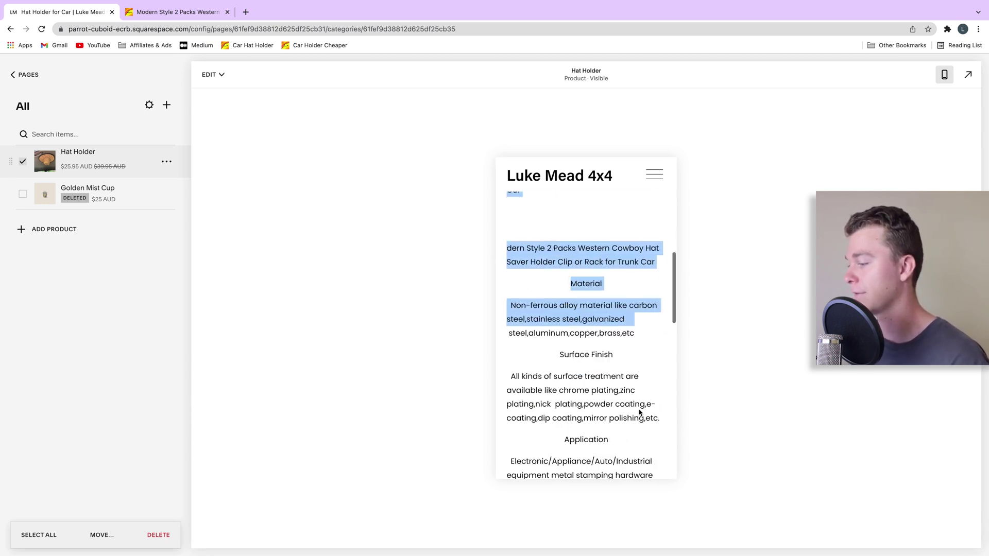
scroll(619, 381, "up", 20)
scroll(619, 381, "up", 1)
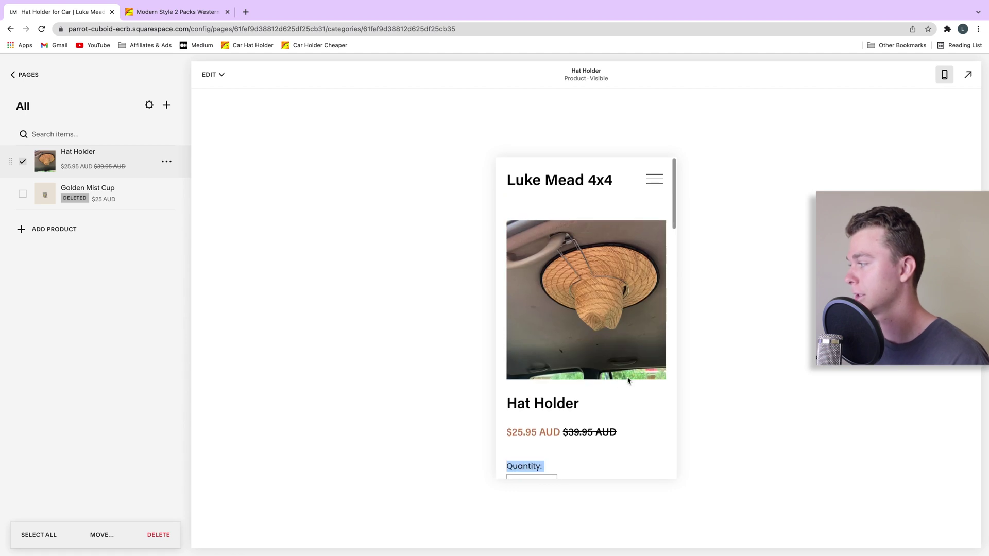